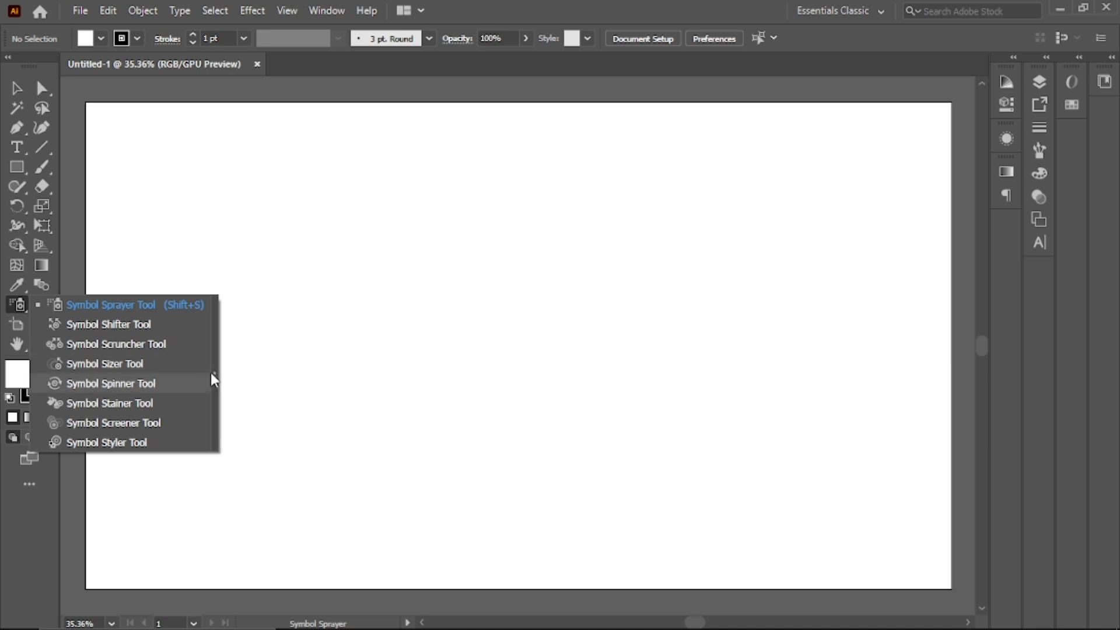
Detach the symbol tool set as a floating palette over the artboard's upper corner and dock the Symbols panel beside the canvas.
{"action": "left_click", "coordinate": [214, 373]}
{"action": "left_click_drag", "start_coordinate": [142, 315], "coordinate": [204, 109]}
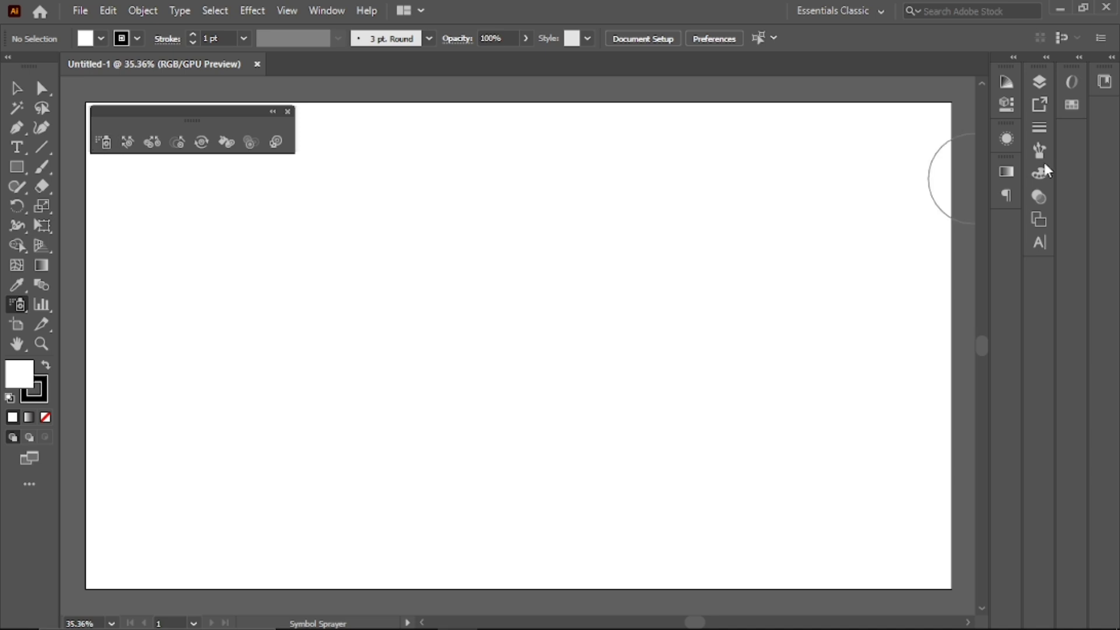
{"action": "left_click", "coordinate": [320, 8]}
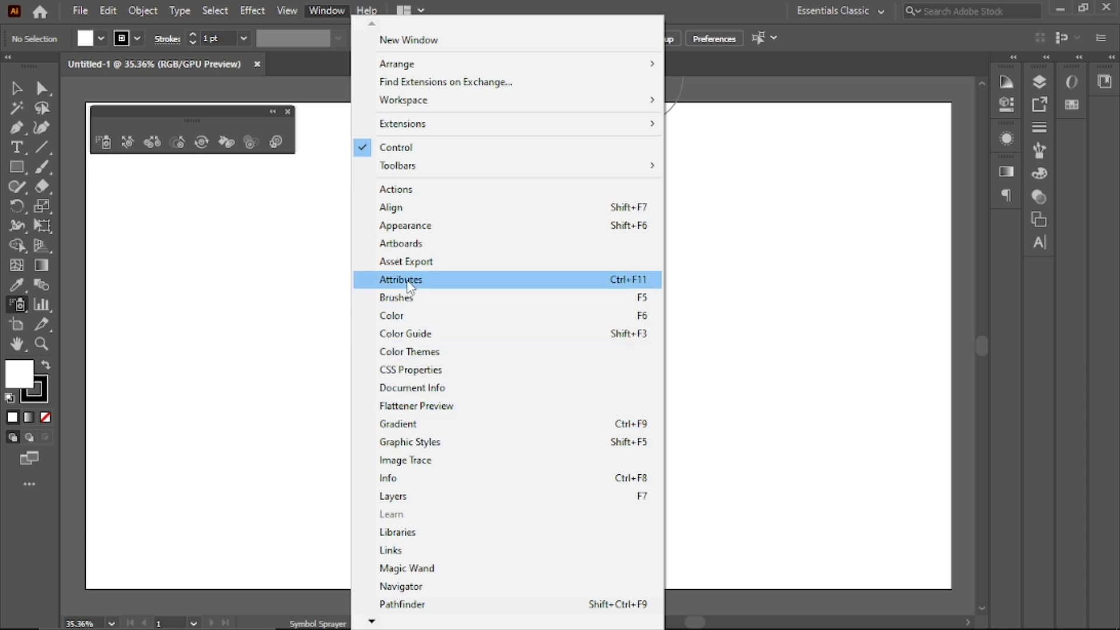
{"action": "mouse_move", "coordinate": [372, 620]}
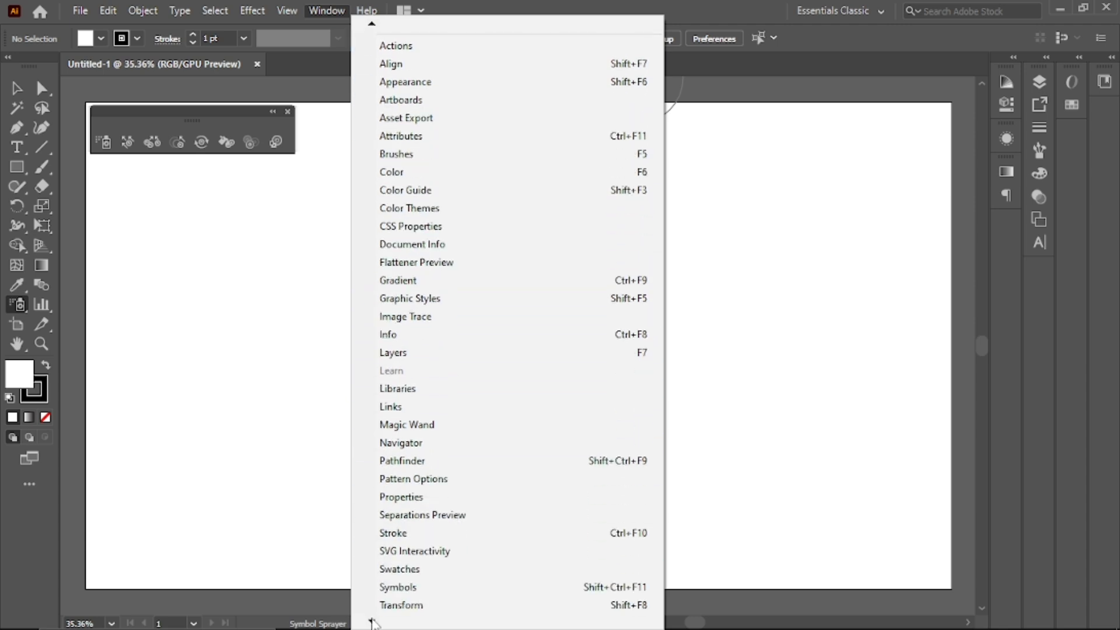
{"action": "left_click", "coordinate": [397, 582]}
{"action": "left_click_drag", "start_coordinate": [564, 152], "coordinate": [984, 138]}
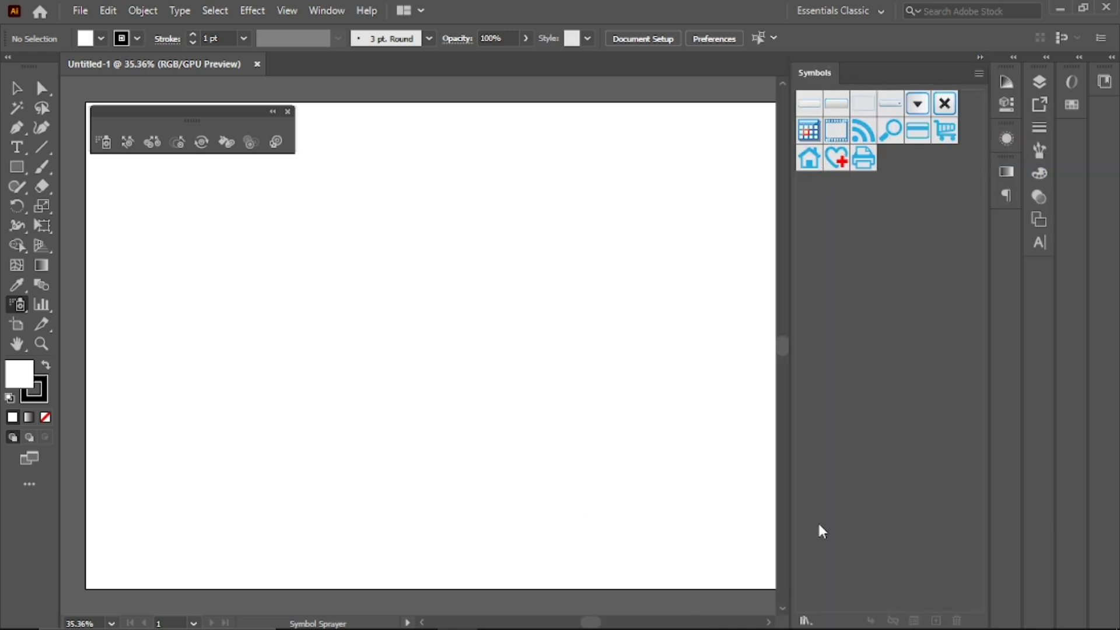
Load the 3D Symbols library, place it just below the document's symbols and enlarge it to show all its symbols.
{"action": "left_click", "coordinate": [804, 621]}
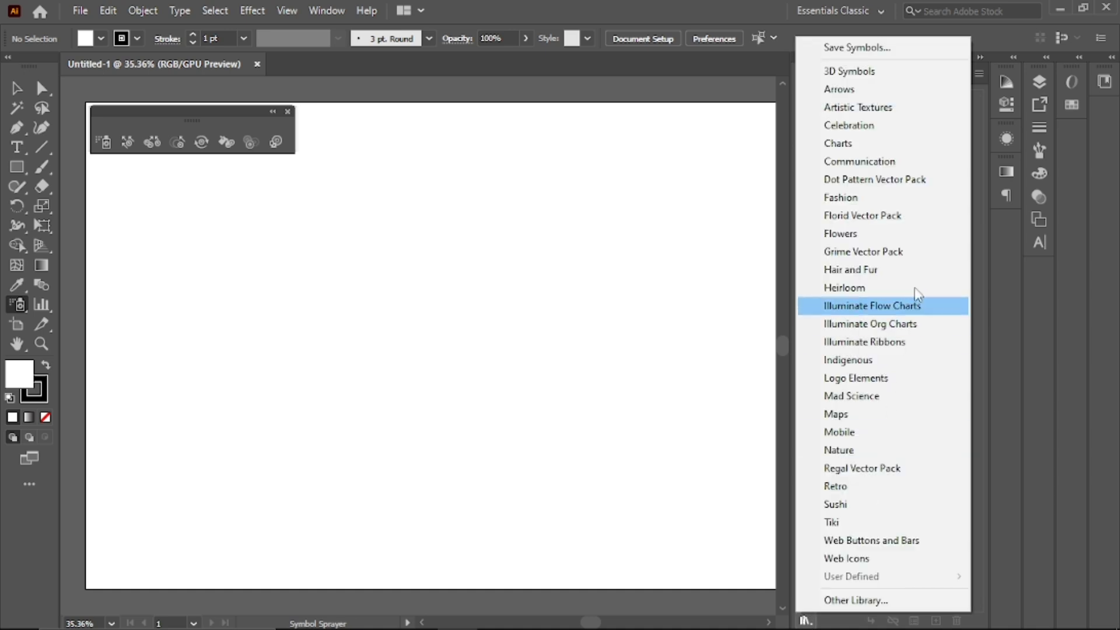
{"action": "left_click", "coordinate": [855, 72]}
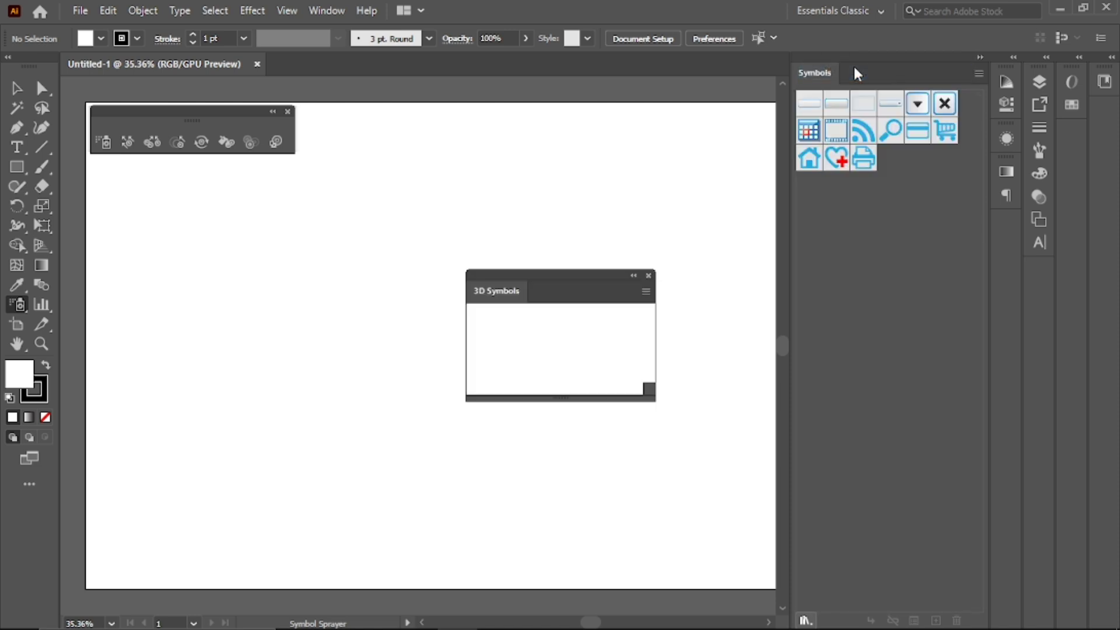
{"action": "left_click_drag", "start_coordinate": [540, 276], "coordinate": [869, 169]}
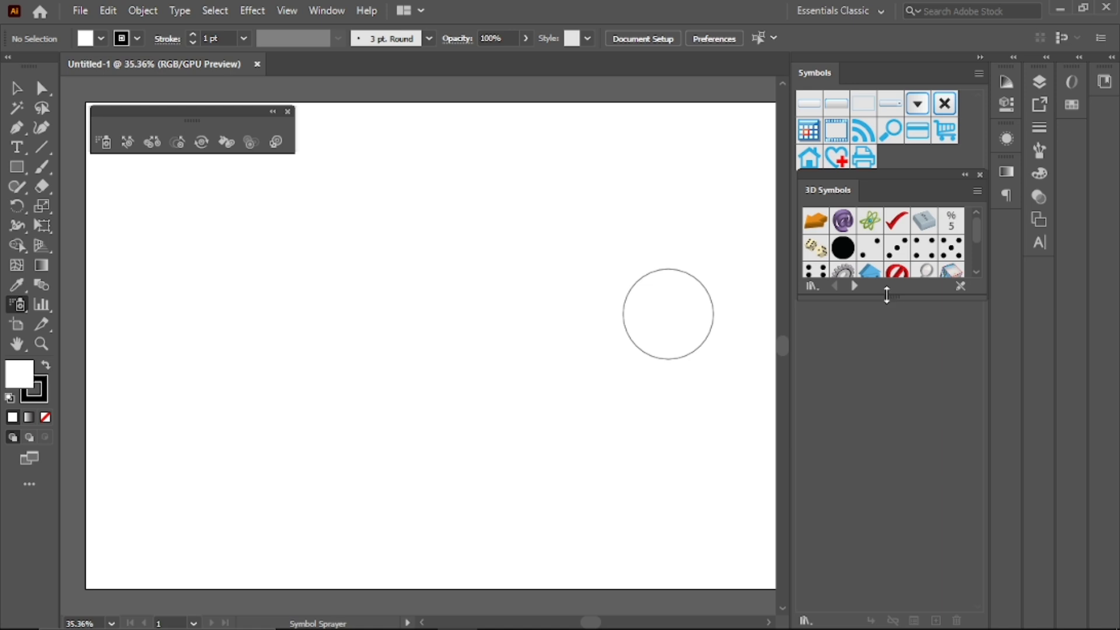
{"action": "left_click_drag", "start_coordinate": [886, 297], "coordinate": [876, 399]}
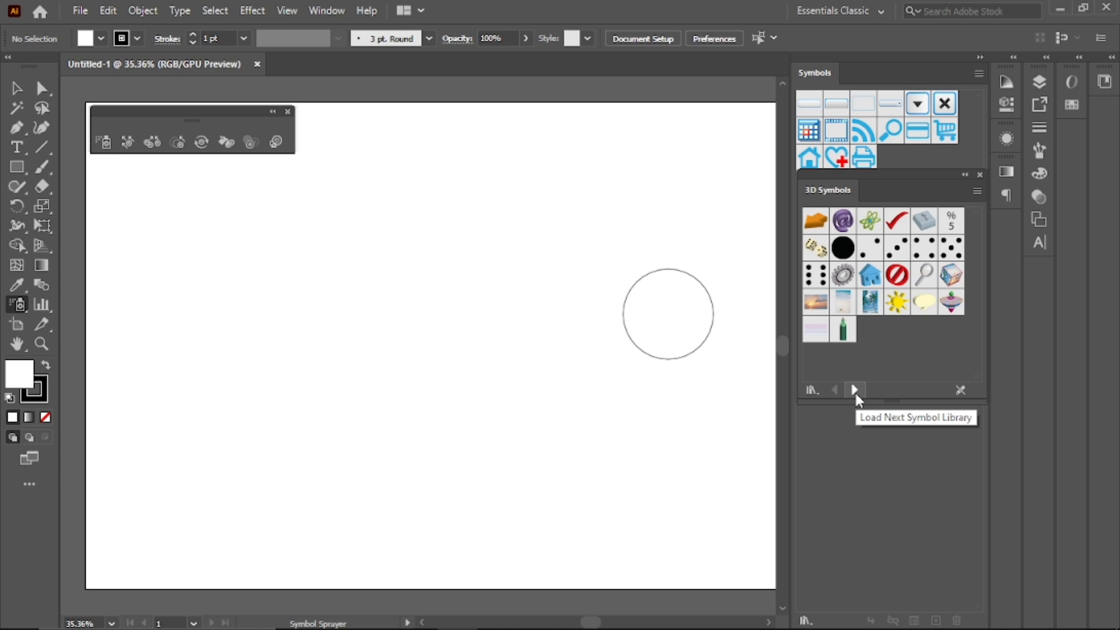
Browse the symbol libraries as far as Communication, return to Celebration and choose its Firework symbol.
{"action": "left_click", "coordinate": [855, 390]}
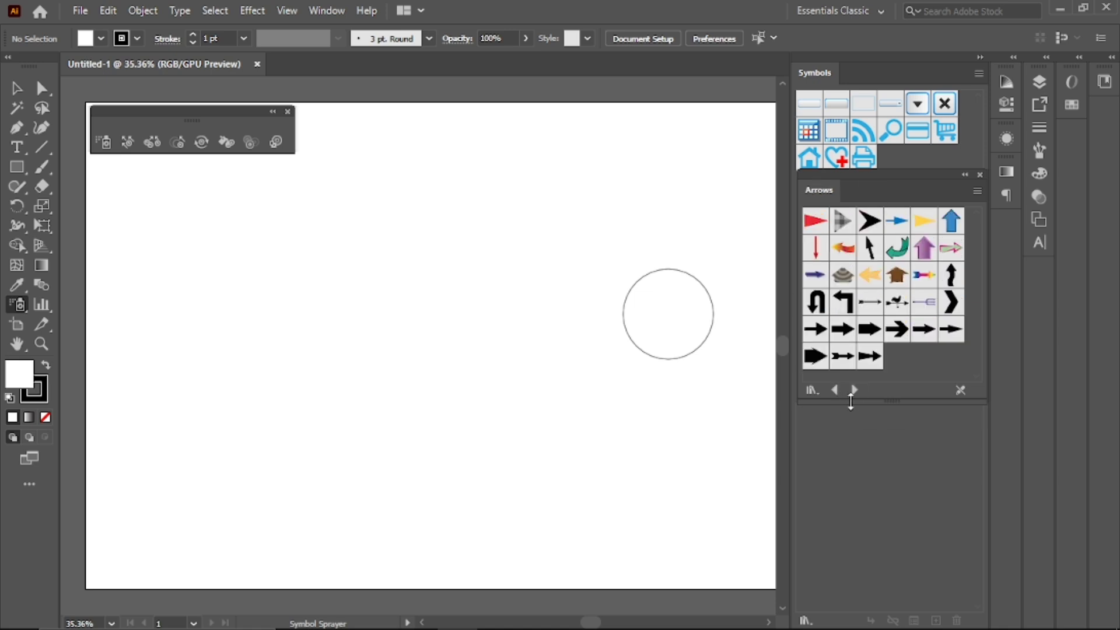
{"action": "left_click", "coordinate": [855, 390]}
{"action": "left_click", "coordinate": [855, 390]}
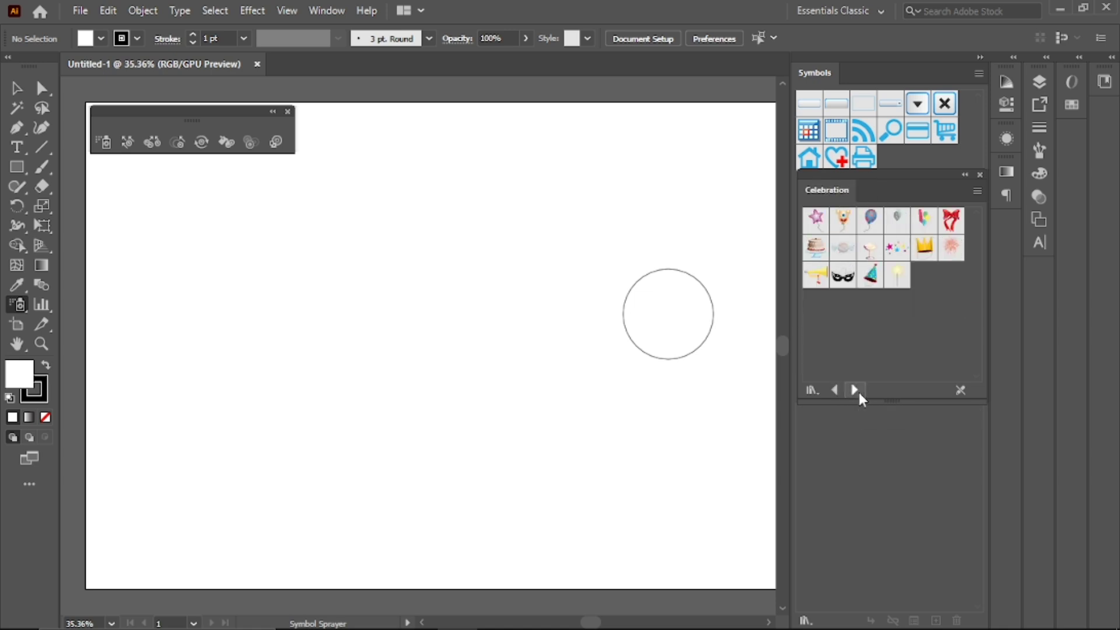
{"action": "left_click", "coordinate": [855, 391]}
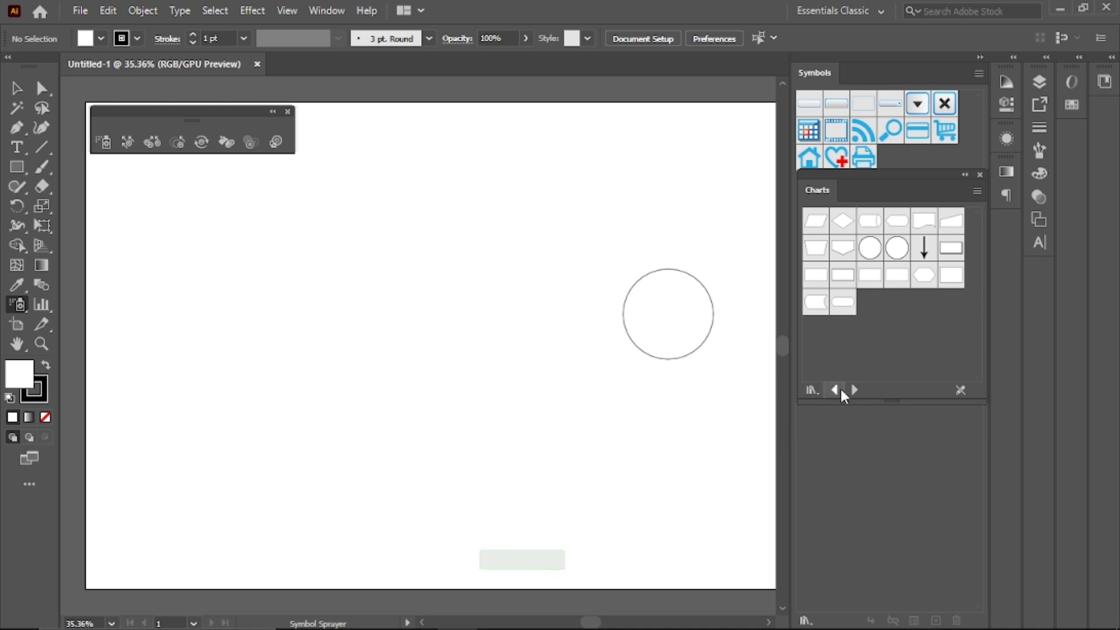
{"action": "left_click", "coordinate": [855, 390]}
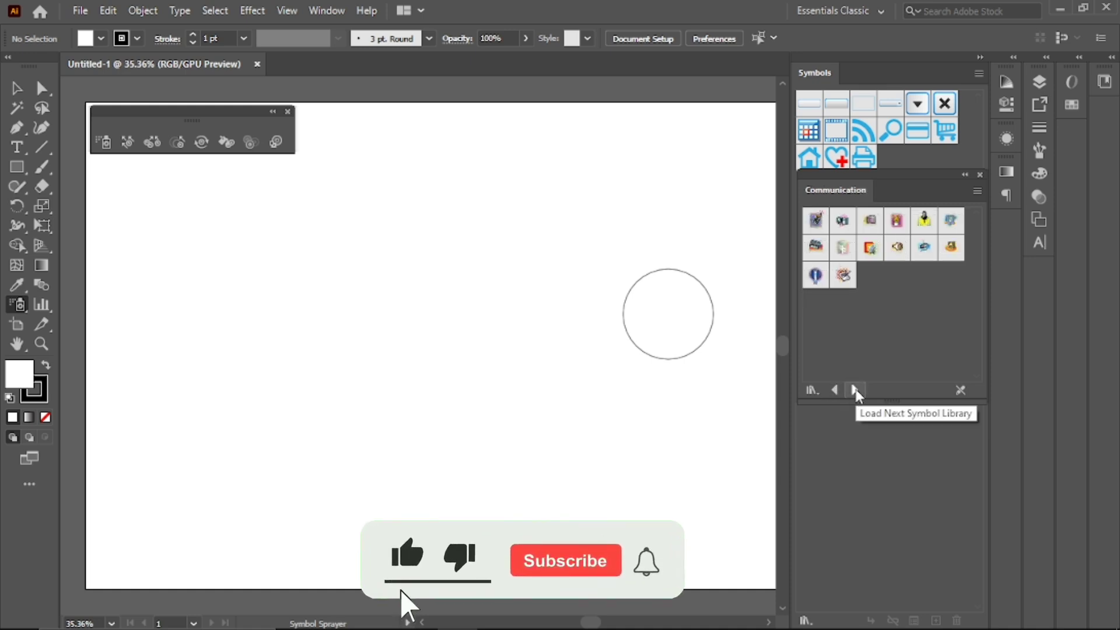
{"action": "left_click", "coordinate": [834, 390]}
{"action": "left_click", "coordinate": [834, 390]}
{"action": "left_click", "coordinate": [834, 390]}
{"action": "left_click", "coordinate": [834, 390]}
{"action": "left_click", "coordinate": [834, 390]}
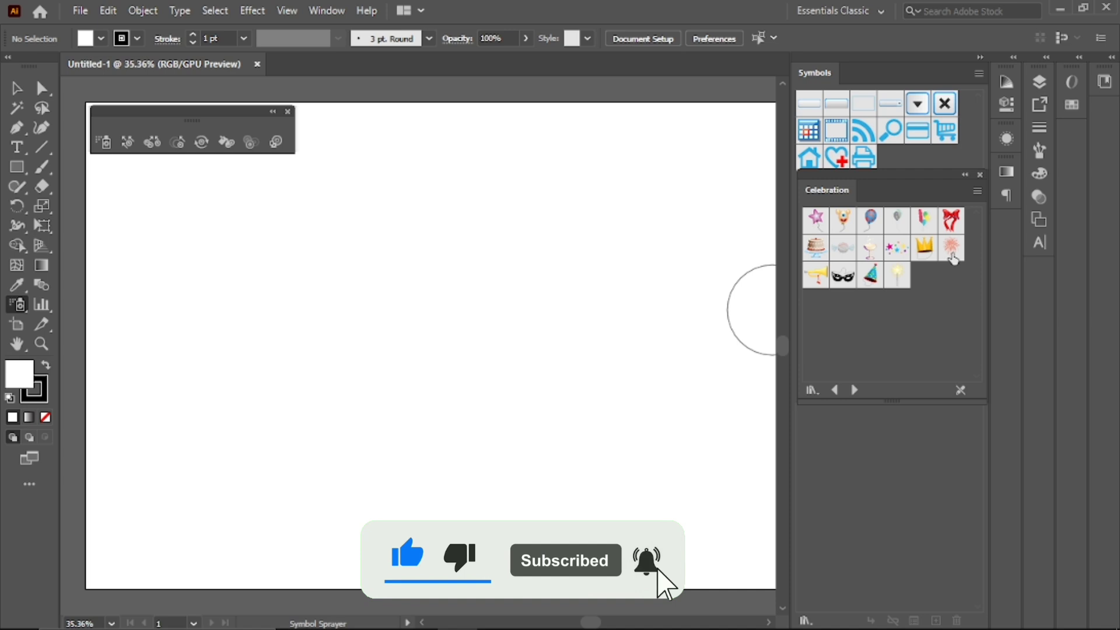
{"action": "left_click", "coordinate": [952, 256]}
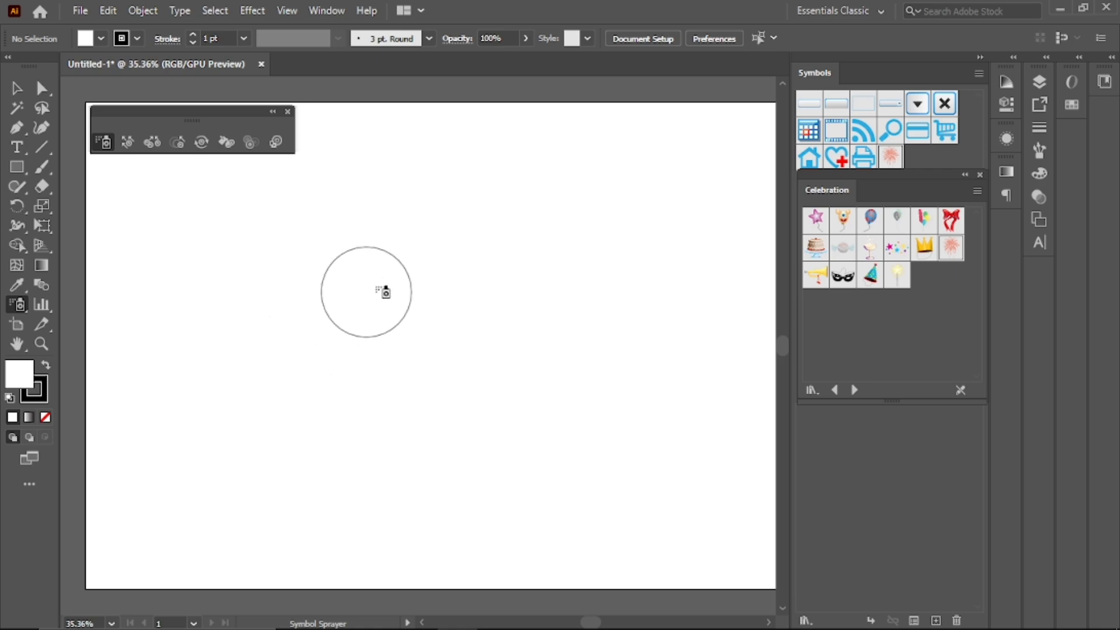
Try spraying fireworks in continuous strokes across the artboard, deleting each sprayed set.
{"action": "mouse_move", "coordinate": [475, 211]}
{"action": "left_mouse_down"}
{"action": "mouse_move", "coordinate": [373, 320]}
{"action": "mouse_move", "coordinate": [320, 247]}
{"action": "mouse_move", "coordinate": [448, 209]}
{"action": "mouse_move", "coordinate": [530, 227]}
{"action": "mouse_move", "coordinate": [447, 280]}
{"action": "mouse_move", "coordinate": [421, 368]}
{"action": "mouse_move", "coordinate": [297, 412]}
{"action": "mouse_move", "coordinate": [339, 307]}
{"action": "mouse_move", "coordinate": [533, 324]}
{"action": "mouse_move", "coordinate": [629, 284]}
{"action": "mouse_move", "coordinate": [491, 316]}
{"action": "mouse_move", "coordinate": [486, 337]}
{"action": "mouse_move", "coordinate": [582, 292]}
{"action": "left_mouse_up"}
{"action": "key", "text": "ctrl"}
{"action": "key", "text": "Delete"}
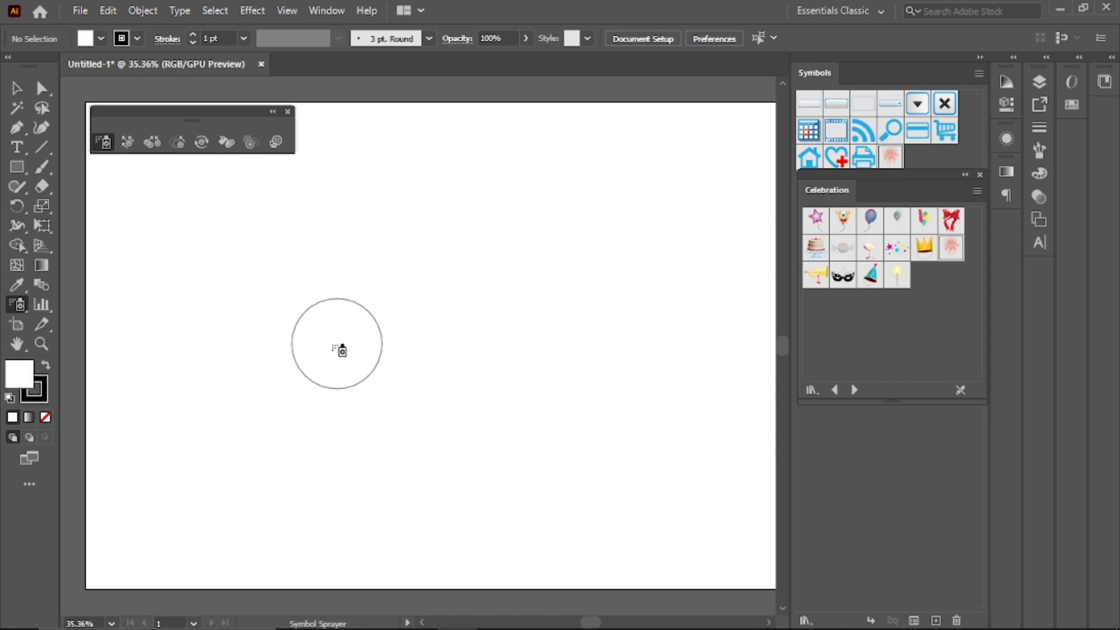
{"action": "mouse_move", "coordinate": [342, 344]}
{"action": "left_mouse_down"}
{"action": "mouse_move", "coordinate": [372, 262]}
{"action": "mouse_move", "coordinate": [459, 223]}
{"action": "mouse_move", "coordinate": [552, 254]}
{"action": "mouse_move", "coordinate": [591, 369]}
{"action": "mouse_move", "coordinate": [478, 419]}
{"action": "mouse_move", "coordinate": [430, 375]}
{"action": "mouse_move", "coordinate": [484, 237]}
{"action": "mouse_move", "coordinate": [176, 307]}
{"action": "mouse_move", "coordinate": [350, 491]}
{"action": "mouse_move", "coordinate": [389, 296]}
{"action": "mouse_move", "coordinate": [274, 443]}
{"action": "mouse_move", "coordinate": [282, 292]}
{"action": "mouse_move", "coordinate": [257, 367]}
{"action": "mouse_move", "coordinate": [312, 219]}
{"action": "mouse_move", "coordinate": [404, 179]}
{"action": "mouse_move", "coordinate": [593, 192]}
{"action": "mouse_move", "coordinate": [705, 390]}
{"action": "mouse_move", "coordinate": [498, 484]}
{"action": "mouse_move", "coordinate": [426, 473]}
{"action": "mouse_move", "coordinate": [569, 368]}
{"action": "mouse_move", "coordinate": [489, 367]}
{"action": "left_mouse_up"}
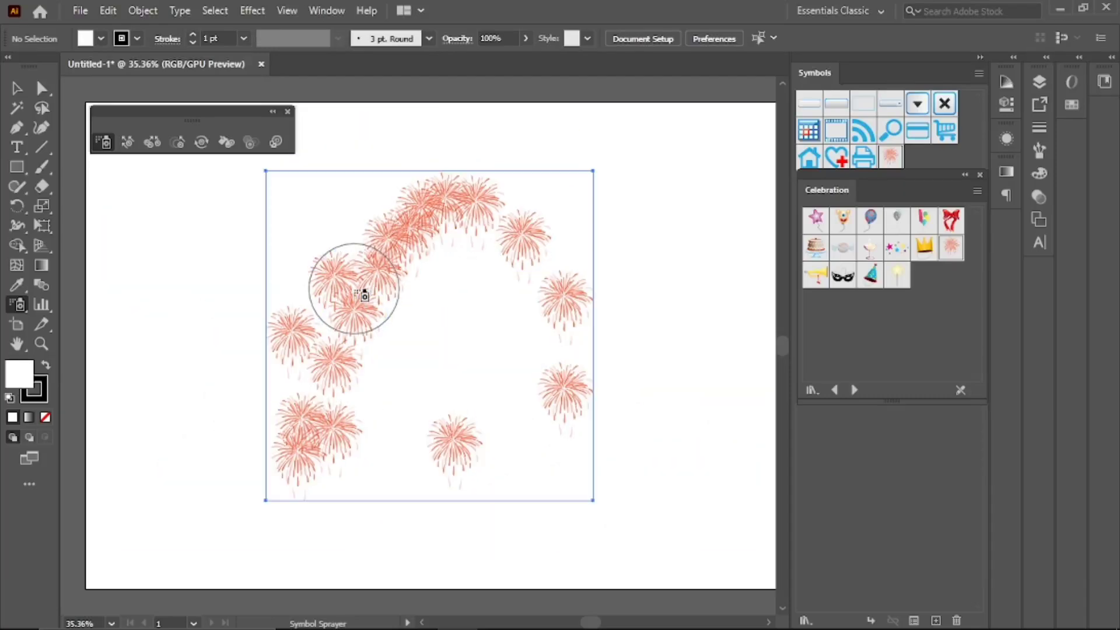
{"action": "key", "text": "Delete"}
Spray fireworks at four separate spots, starting near the artboard's left side and rising toward its upper middle.
{"action": "left_click", "coordinate": [208, 327]}
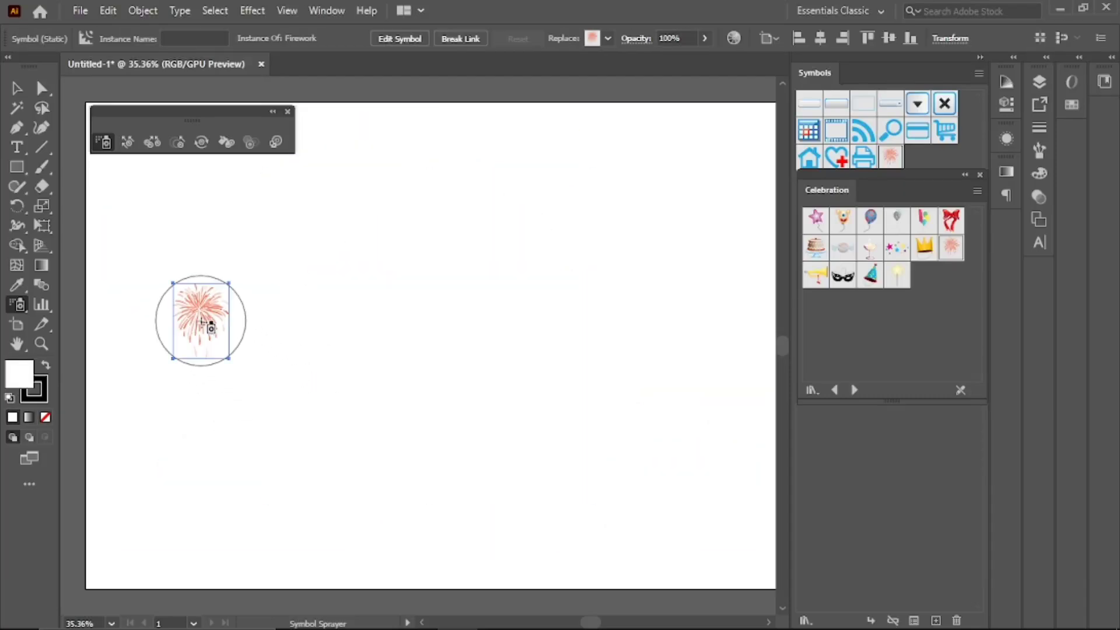
{"action": "left_click", "coordinate": [324, 325]}
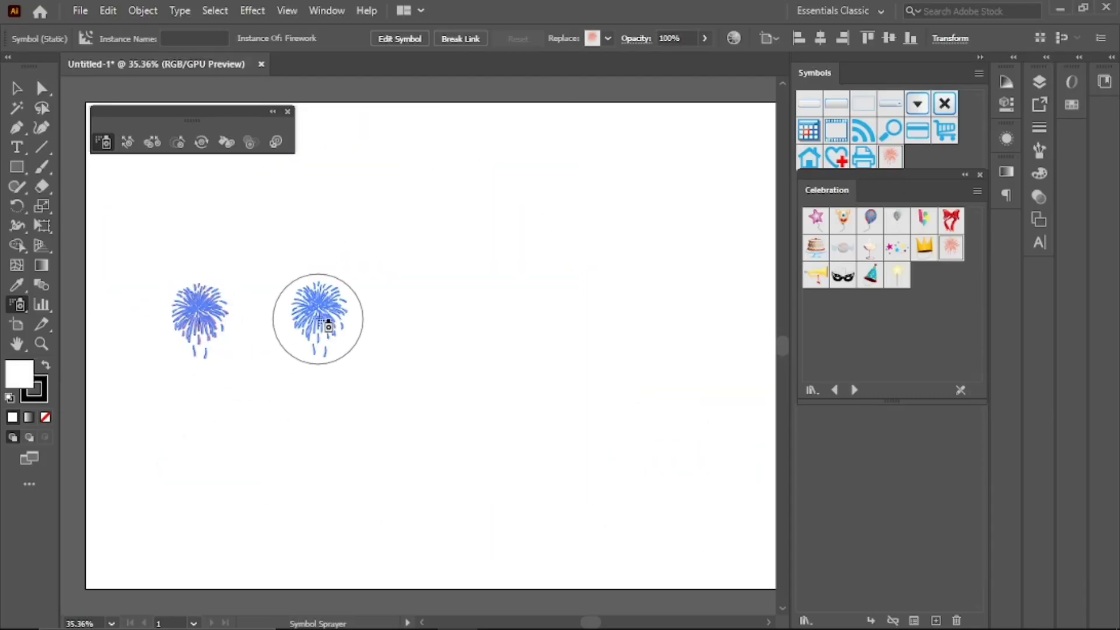
{"action": "left_click", "coordinate": [444, 283]}
{"action": "left_click", "coordinate": [542, 230]}
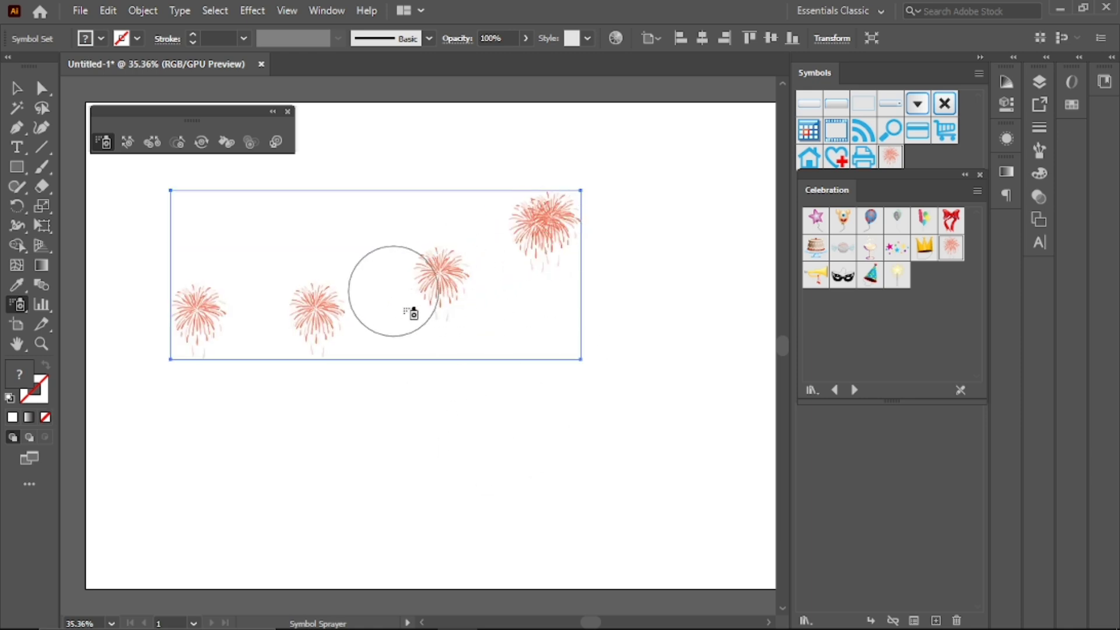
Move the second firework from the left upward with the Symbol Shifter and shift it back down and to the right.
{"action": "left_click", "coordinate": [130, 146]}
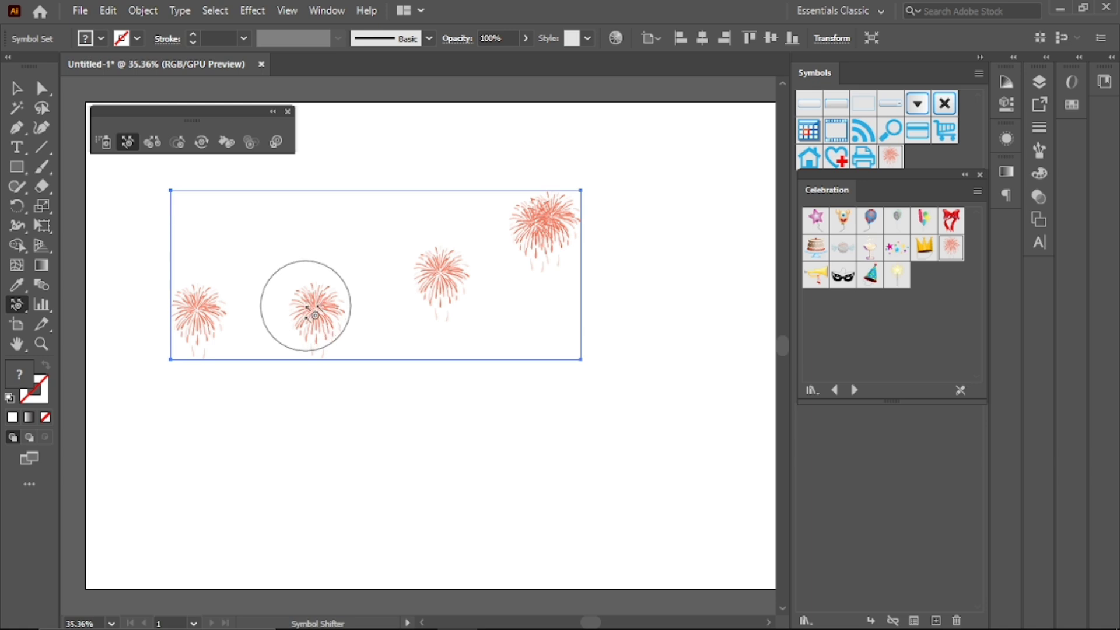
{"action": "left_click_drag", "start_coordinate": [307, 311], "coordinate": [297, 248]}
{"action": "left_click_drag", "start_coordinate": [320, 305], "coordinate": [301, 239]}
{"action": "left_click_drag", "start_coordinate": [329, 286], "coordinate": [295, 237]}
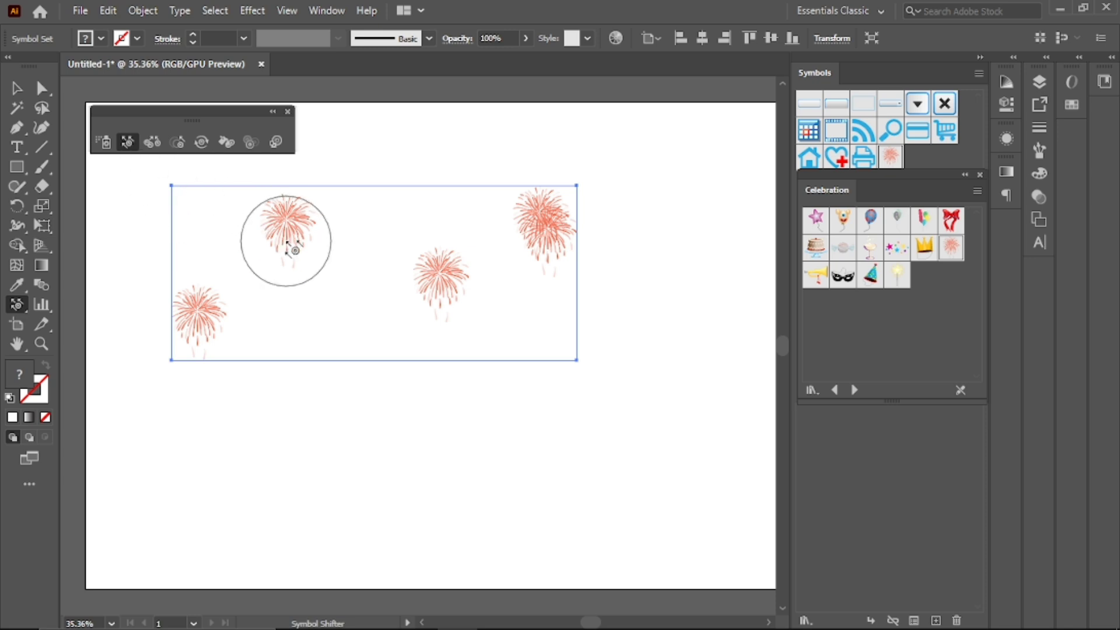
{"action": "left_click_drag", "start_coordinate": [285, 240], "coordinate": [343, 310]}
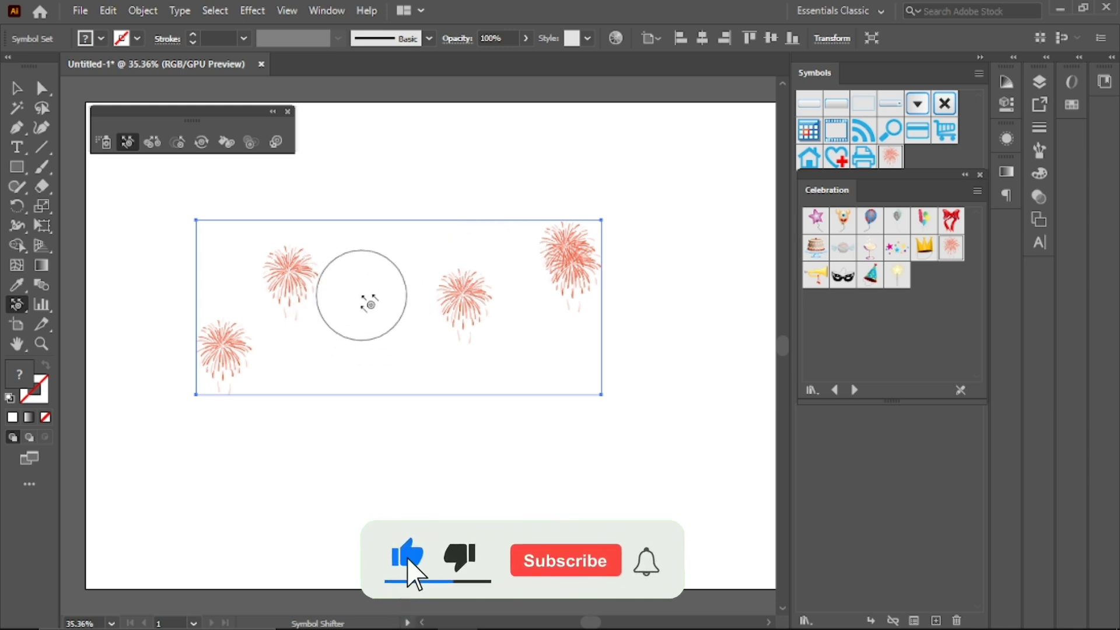
Enlarge the Symbol Shifter's brush circle until it spans several of the sprayed fireworks.
{"action": "key", "text": "]"}
{"action": "key", "text": "]"}
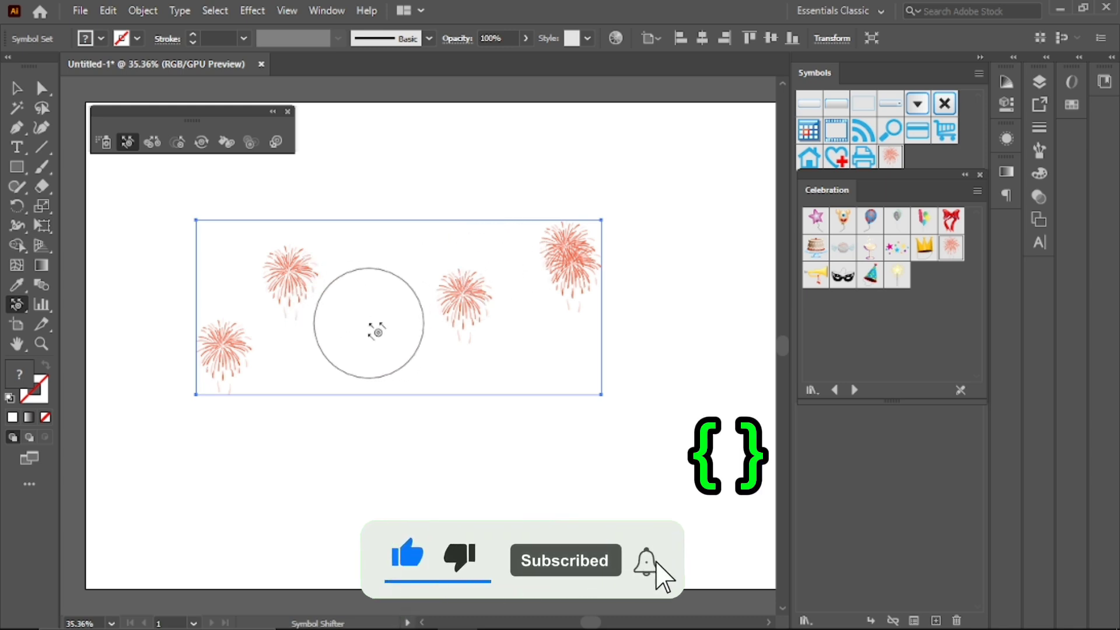
{"action": "key", "text": "]"}
{"action": "key", "text": "]"}
{"action": "key", "text": "]"}
{"action": "key", "text": "]"}
{"action": "key", "text": "]"}
{"action": "key", "text": "]"}
{"action": "key", "text": "]"}
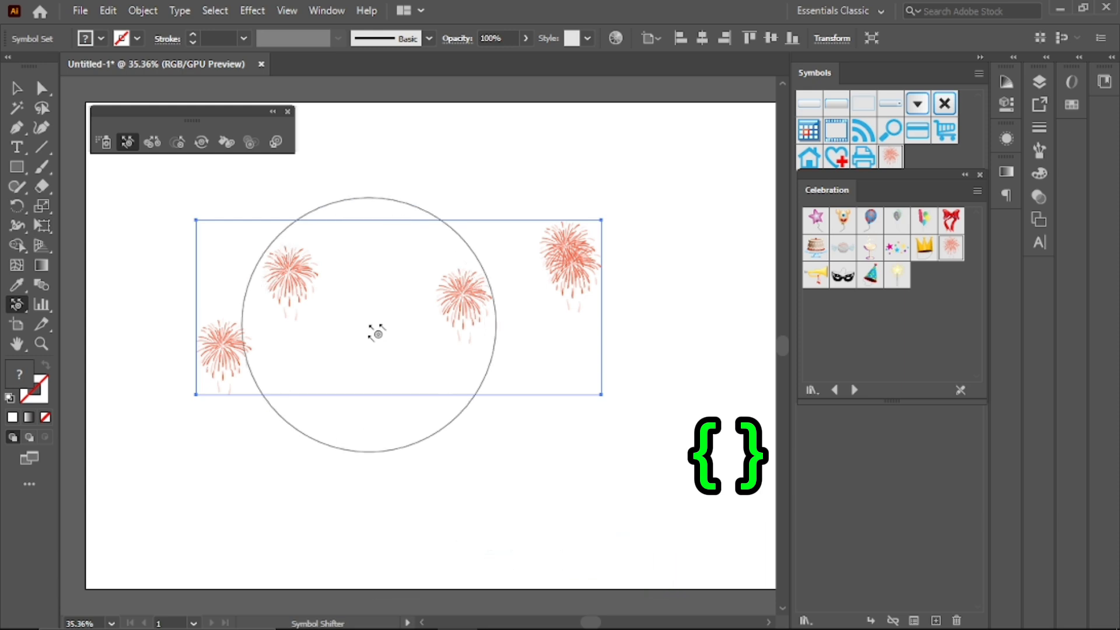
{"action": "key", "text": "]"}
{"action": "key", "text": "]"}
{"action": "key", "text": "]"}
{"action": "key", "text": "]"}
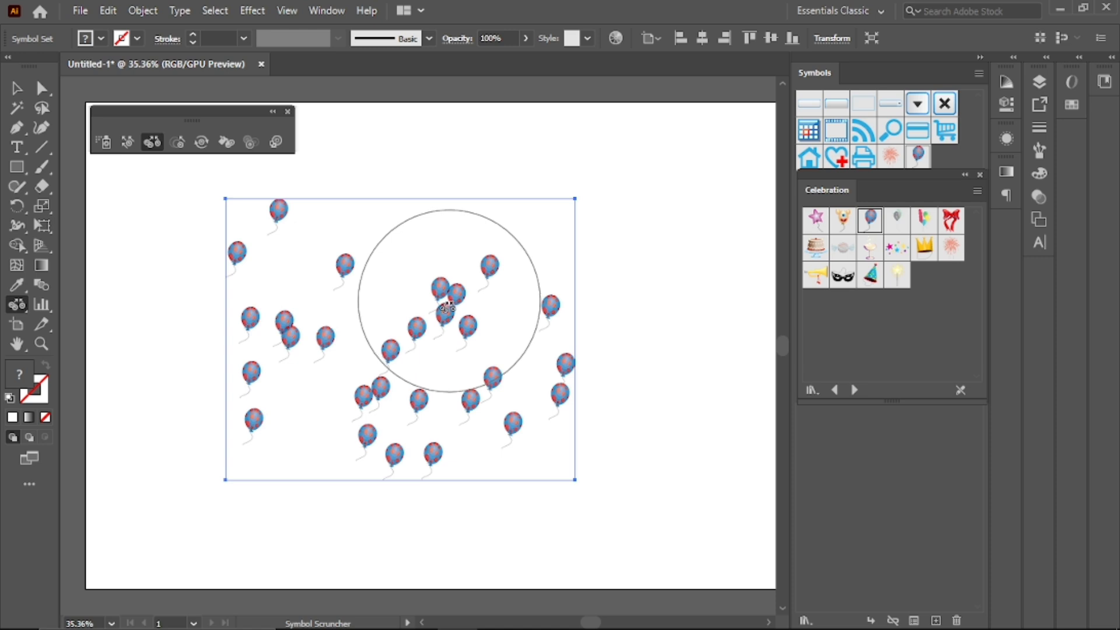
Pull the sprayed balloons together with the Symbol Scruncher around the upper-right cluster and the left cluster.
{"action": "left_click", "coordinate": [449, 301]}
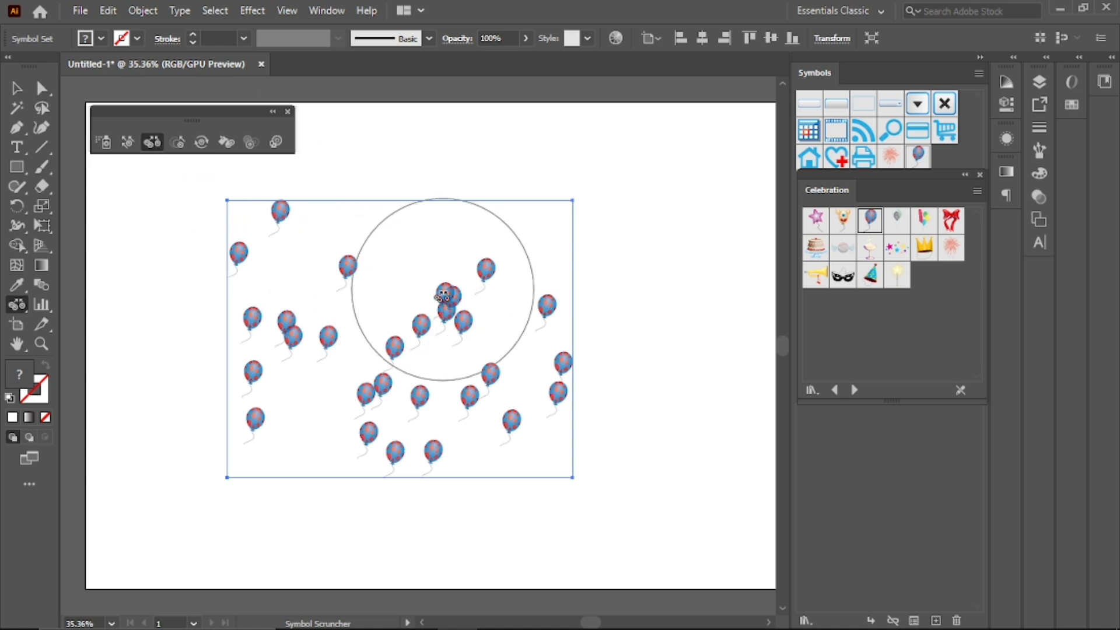
{"action": "left_click", "coordinate": [293, 333]}
{"action": "left_click", "coordinate": [292, 333]}
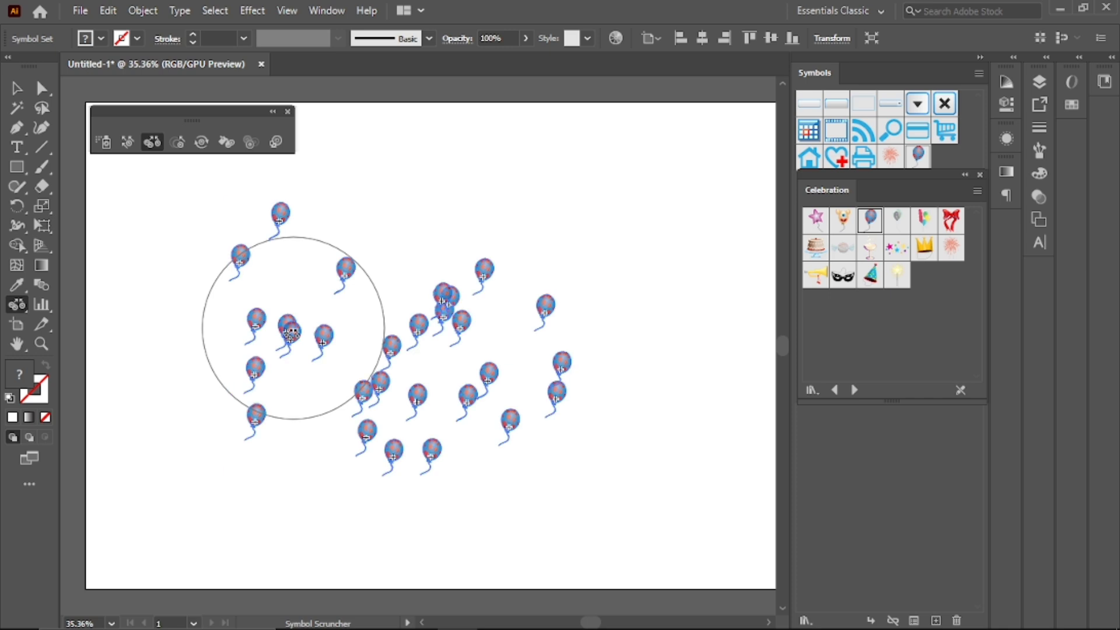
{"action": "left_click", "coordinate": [291, 333]}
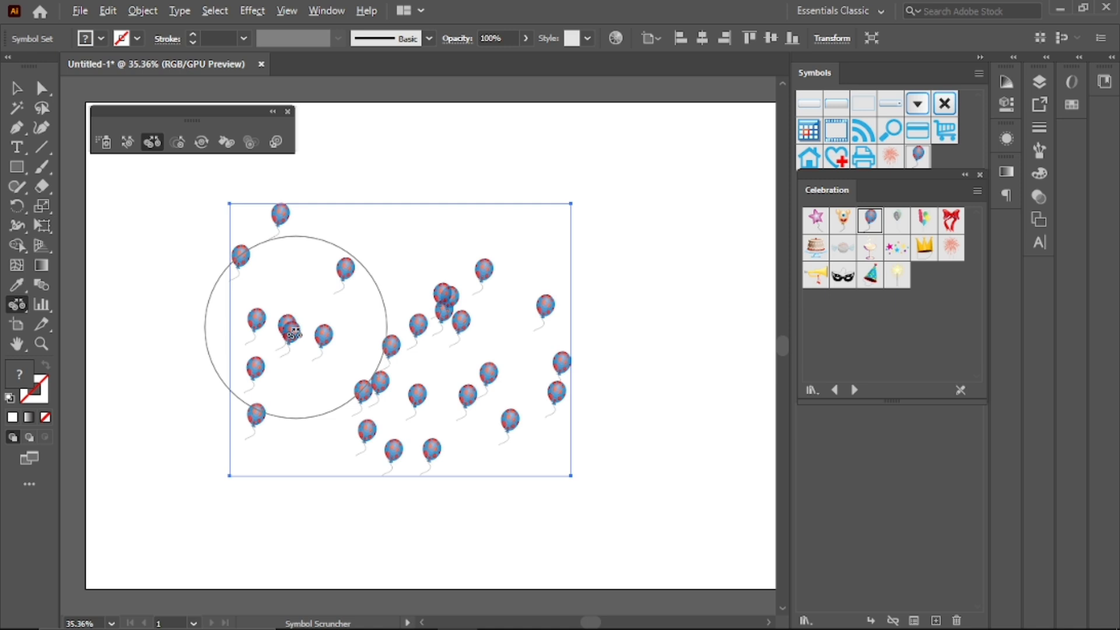
{"action": "left_click_drag", "start_coordinate": [295, 331], "coordinate": [297, 328]}
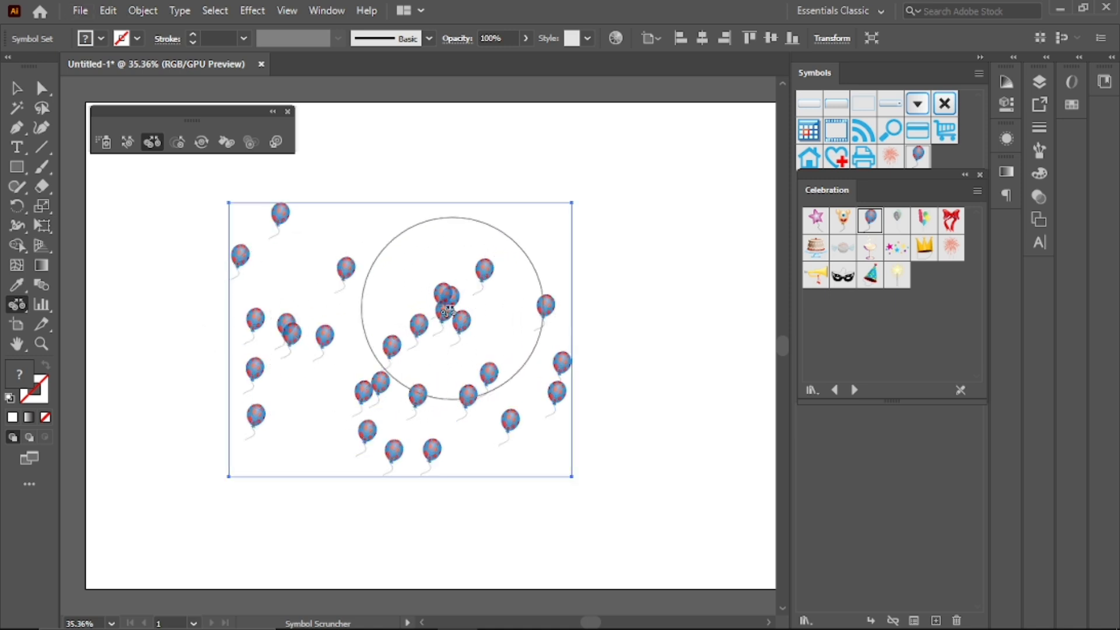
Push the balloons apart around the upper-right cluster using the Symbol Scruncher's reverse effect.
{"action": "left_click_drag", "start_coordinate": [449, 303], "coordinate": [450, 301]}
{"action": "left_click", "coordinate": [449, 301], "text": "alt"}
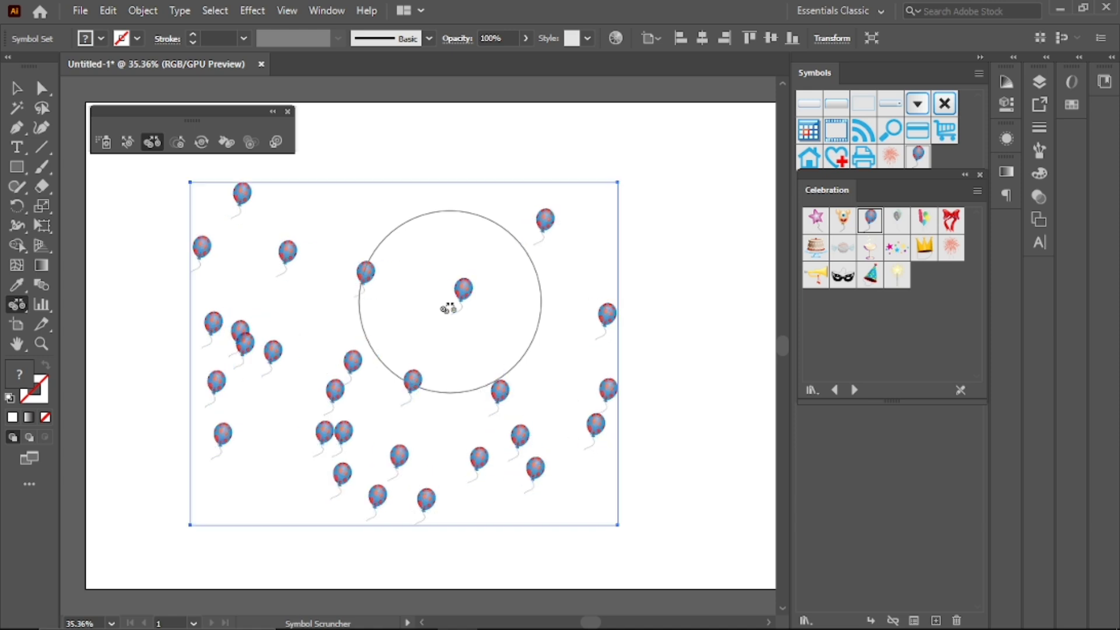
{"action": "left_click", "coordinate": [449, 301], "text": "alt"}
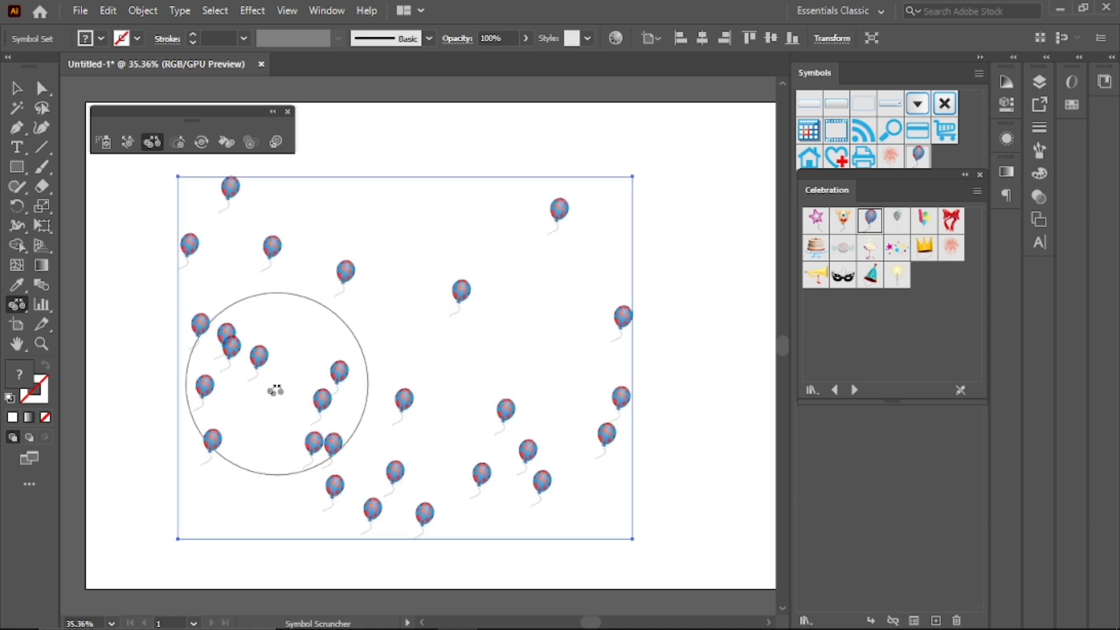
Gather the balloons slightly with the Symbol Scruncher at several spots on the left and lower middle of the set.
{"action": "left_click_drag", "start_coordinate": [298, 387], "coordinate": [300, 383]}
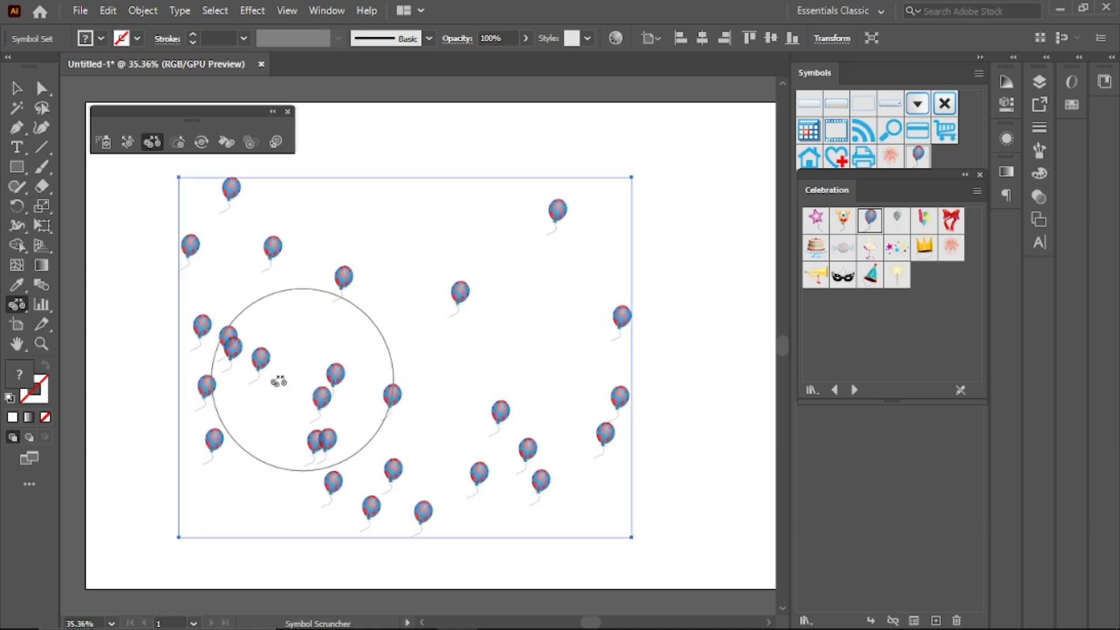
{"action": "left_click_drag", "start_coordinate": [244, 345], "coordinate": [244, 345]}
{"action": "left_click_drag", "start_coordinate": [243, 232], "coordinate": [243, 233]}
{"action": "left_click_drag", "start_coordinate": [382, 432], "coordinate": [355, 427]}
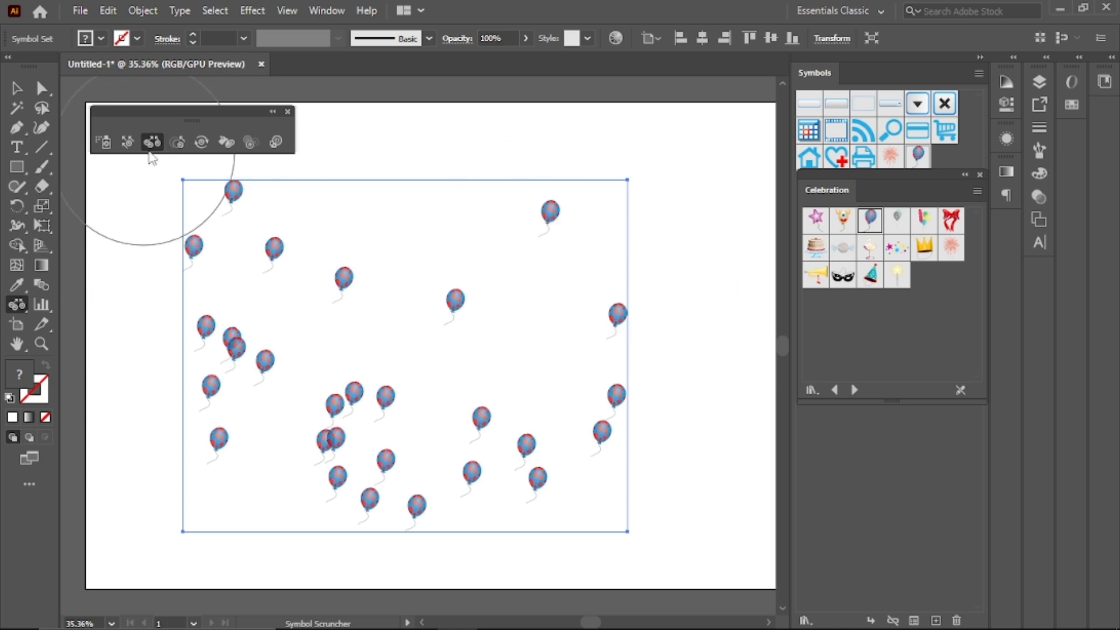
Enlarge the single balloon at the upper right of the set with the Symbol Sizer.
{"action": "left_click", "coordinate": [178, 143]}
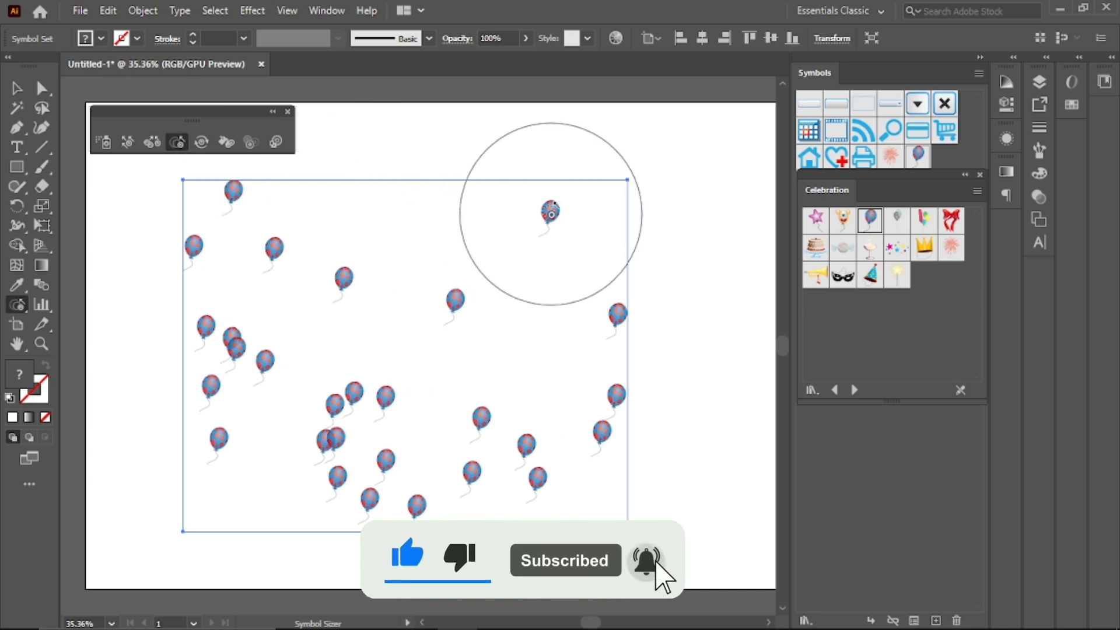
{"action": "left_click_drag", "start_coordinate": [551, 213], "coordinate": [549, 206]}
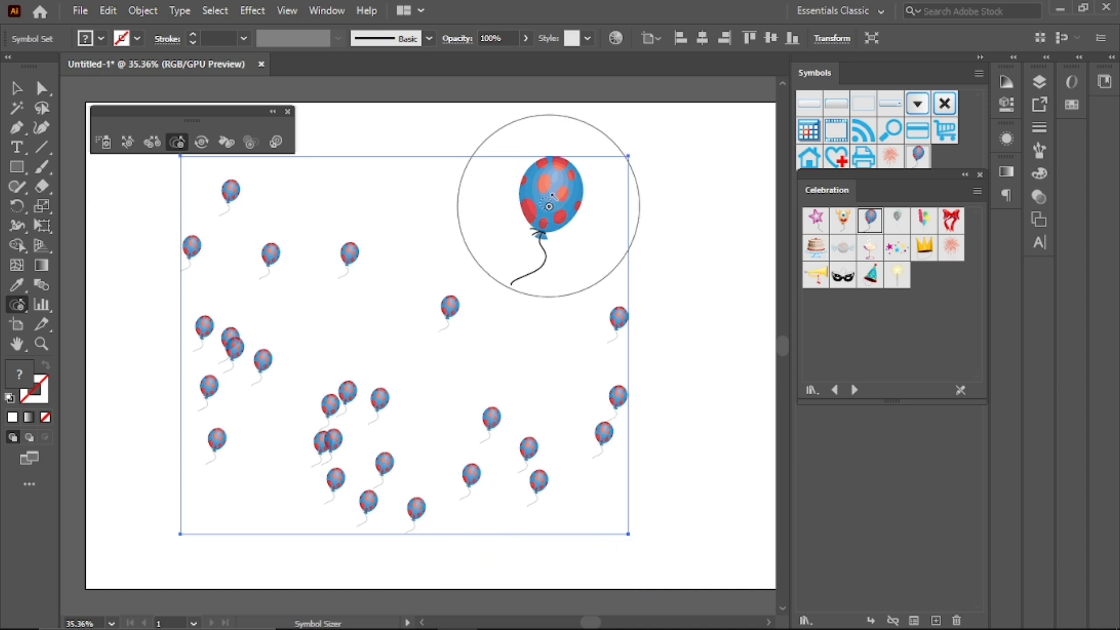
Enlarge the upper-right balloon until it overfills the artboard with the Symbol Sizer and shrink it to slightly larger than the others.
{"action": "left_click_drag", "start_coordinate": [549, 205], "coordinate": [551, 203]}
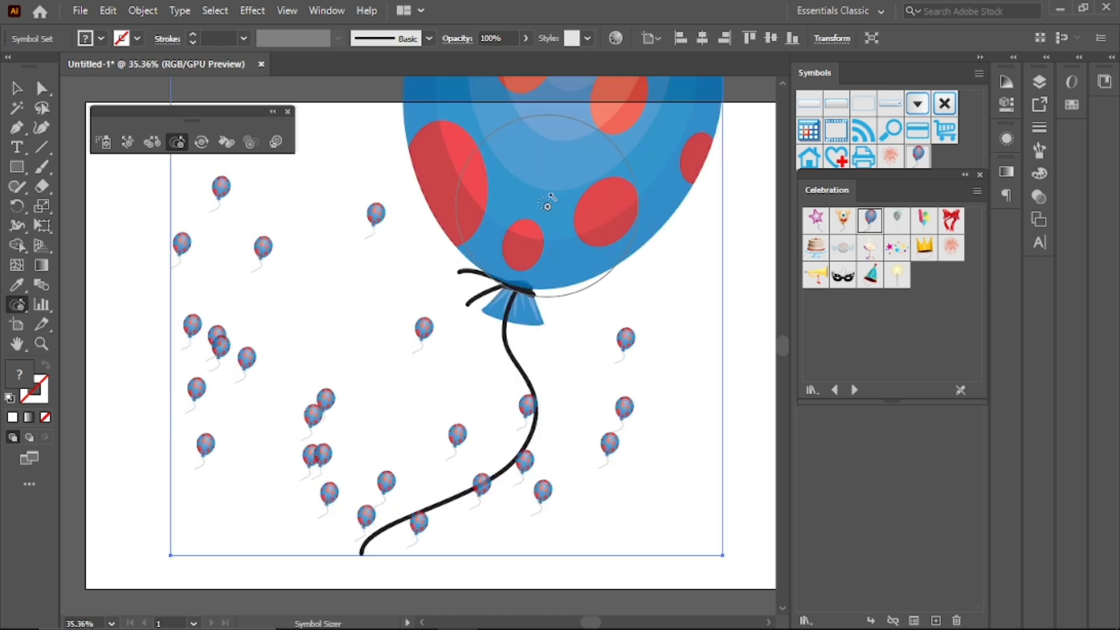
{"action": "key", "text": "ctrl"}
{"action": "left_click_drag", "start_coordinate": [542, 204], "coordinate": [542, 208]}
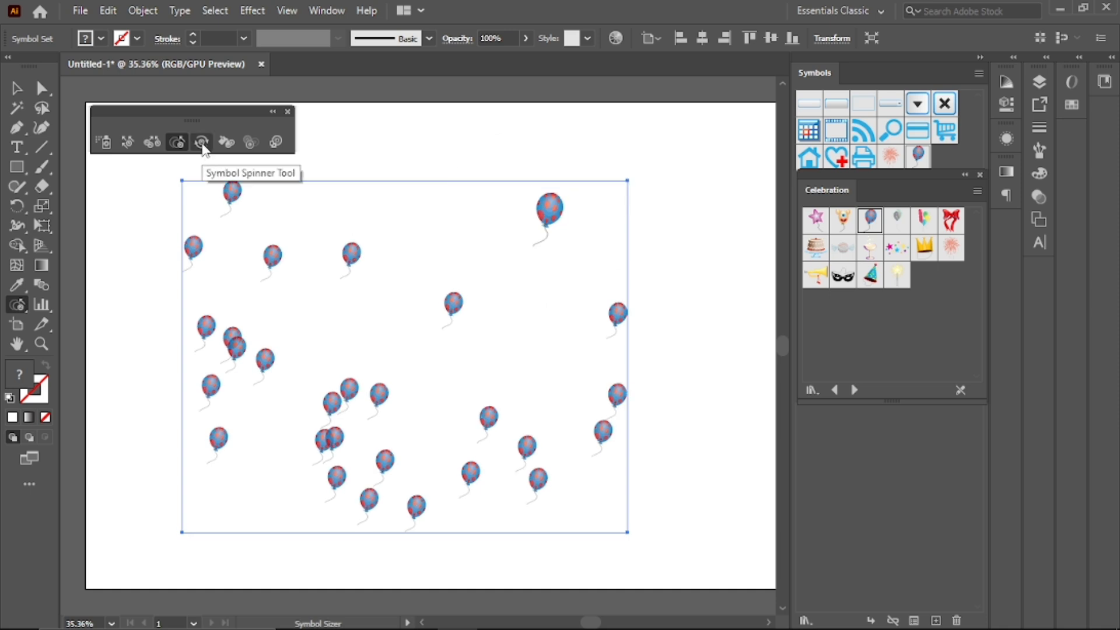
Rotate the enlarged upper-right balloon onto its side with the Symbol Spinner so its string points right.
{"action": "left_click", "coordinate": [202, 142]}
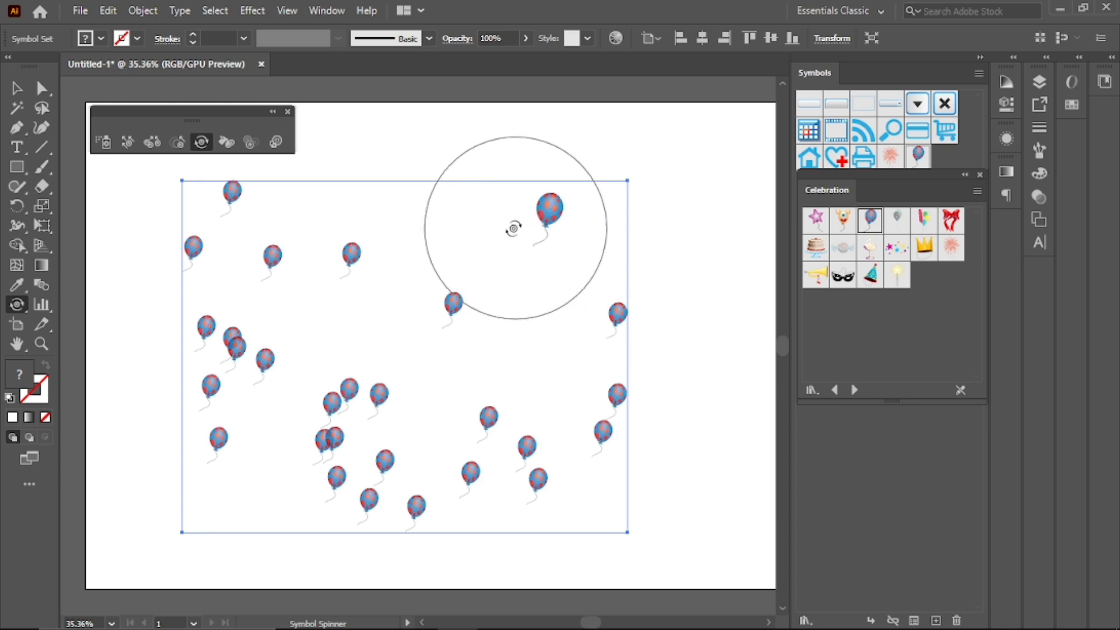
{"action": "mouse_move", "coordinate": [548, 209]}
{"action": "left_mouse_down"}
{"action": "mouse_move", "coordinate": [519, 239]}
{"action": "mouse_move", "coordinate": [484, 233]}
{"action": "mouse_move", "coordinate": [515, 287]}
{"action": "mouse_move", "coordinate": [446, 223]}
{"action": "mouse_move", "coordinate": [583, 225]}
{"action": "left_mouse_up"}
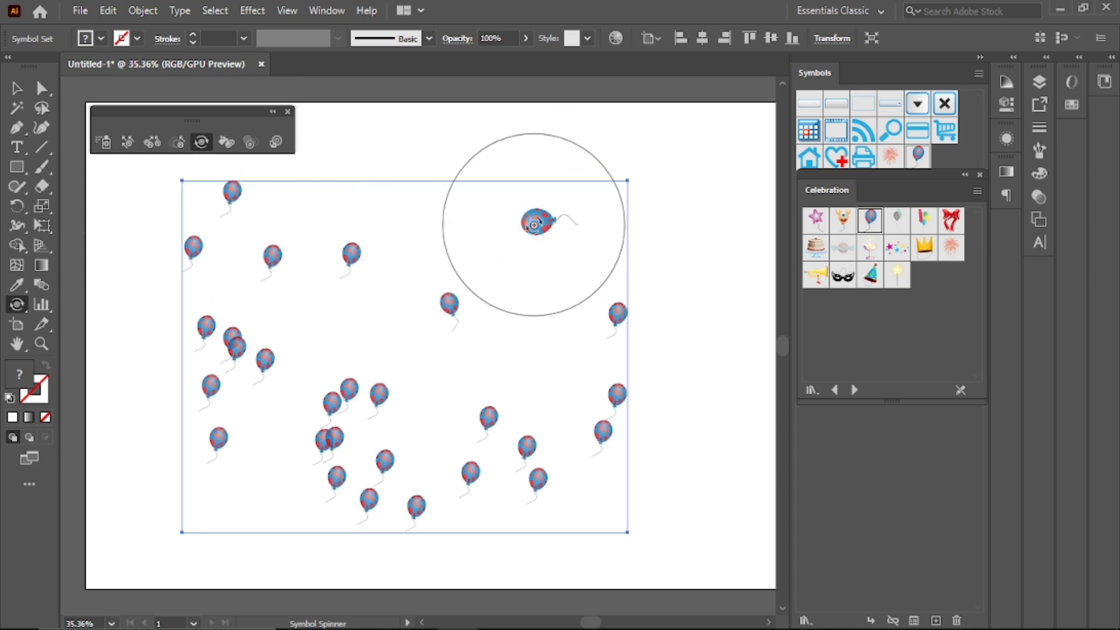
Try rotating the whole symbol set clockwise by its bounding box, and undo the rotation.
{"action": "left_click", "coordinate": [17, 88]}
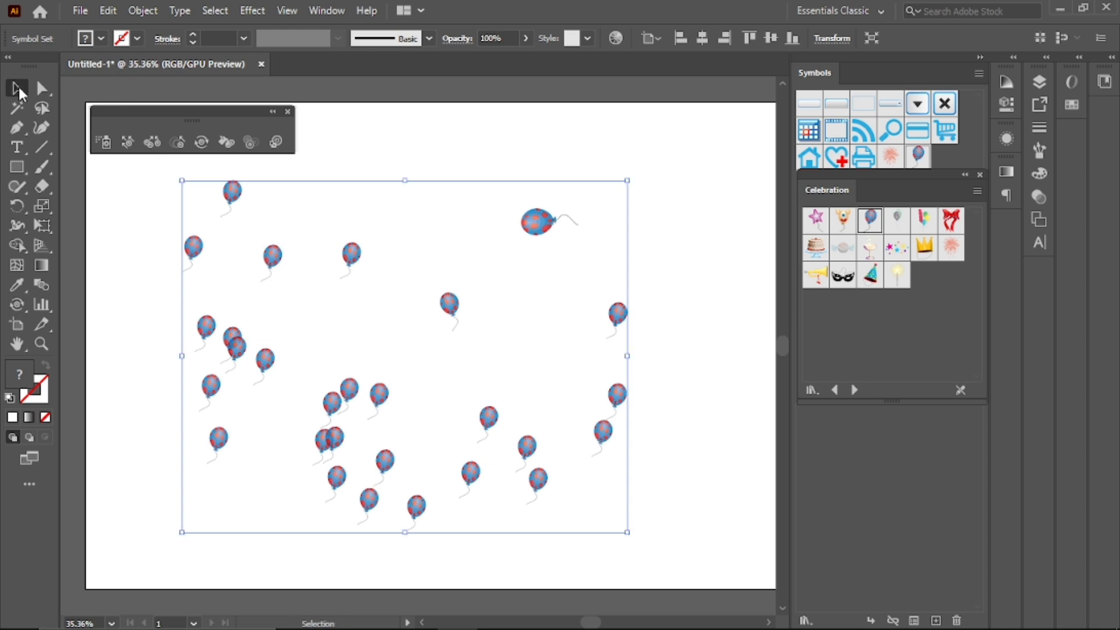
{"action": "left_click_drag", "start_coordinate": [632, 171], "coordinate": [667, 248]}
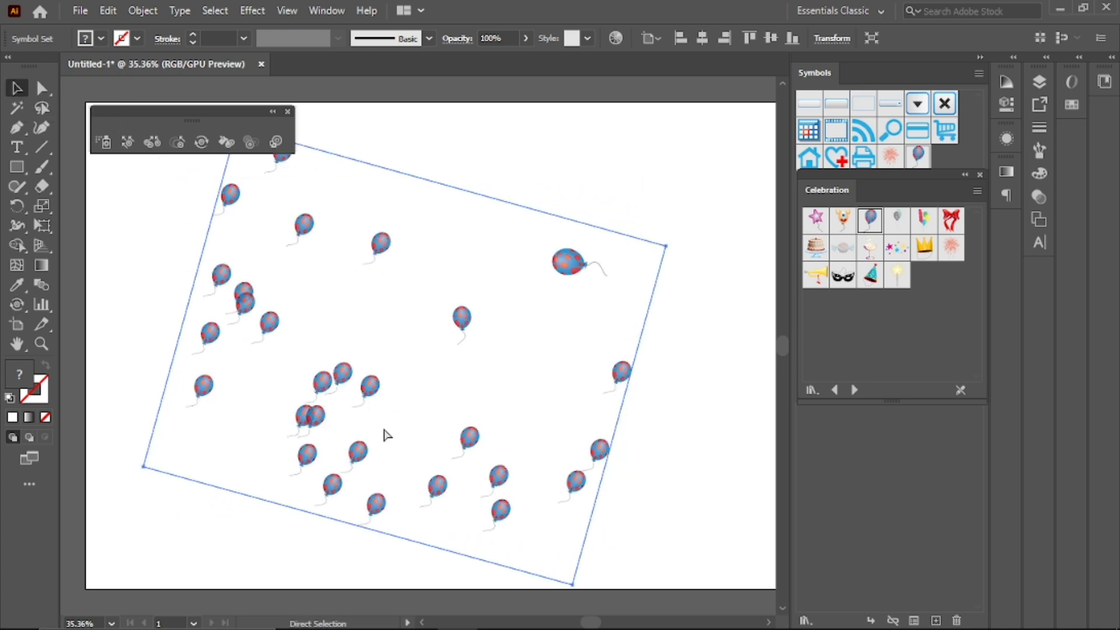
{"action": "key", "text": "ctrl+z"}
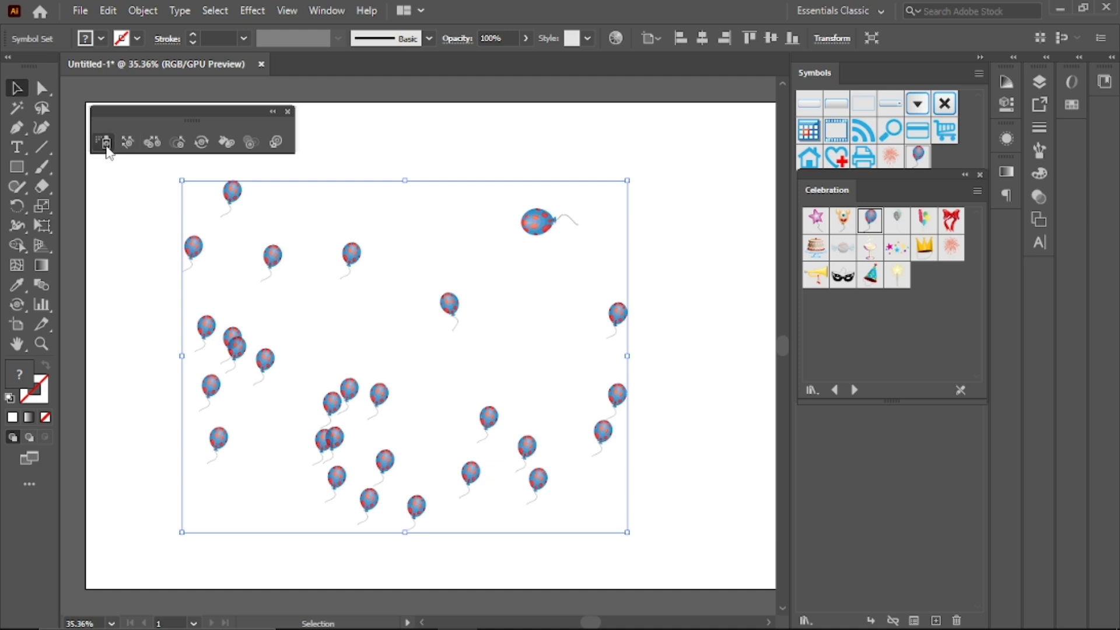
Spin the upper-right balloon around with the Symbol Spinner until its string points left.
{"action": "left_click", "coordinate": [201, 147]}
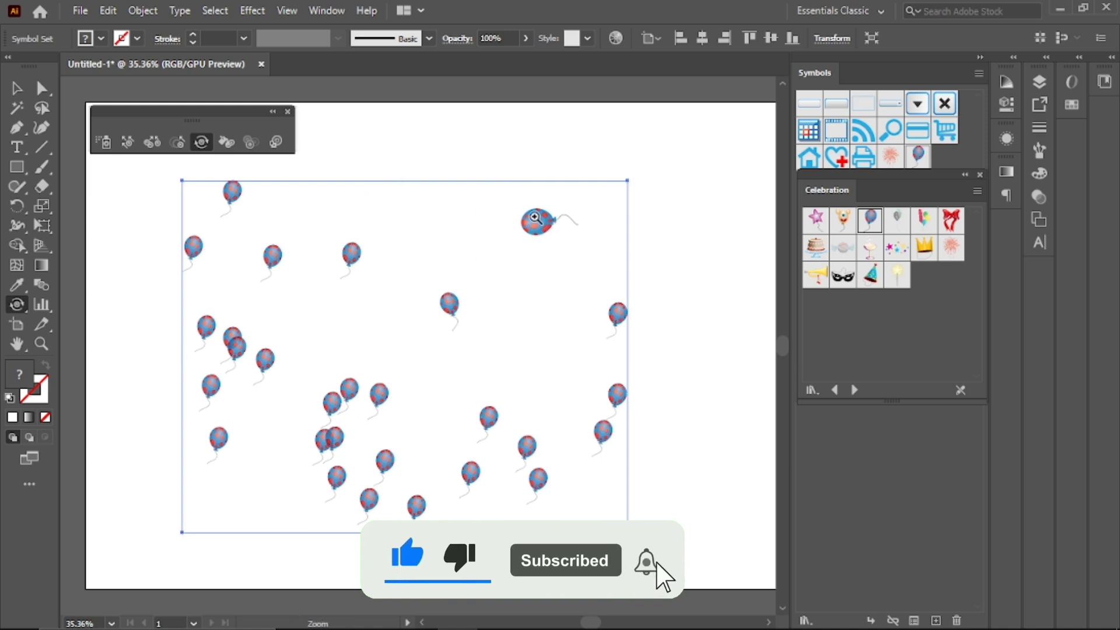
{"action": "key", "text": "ctrl+space"}
{"action": "left_click_drag", "start_coordinate": [533, 218], "coordinate": [504, 400]}
{"action": "left_click_drag", "start_coordinate": [391, 302], "coordinate": [505, 390]}
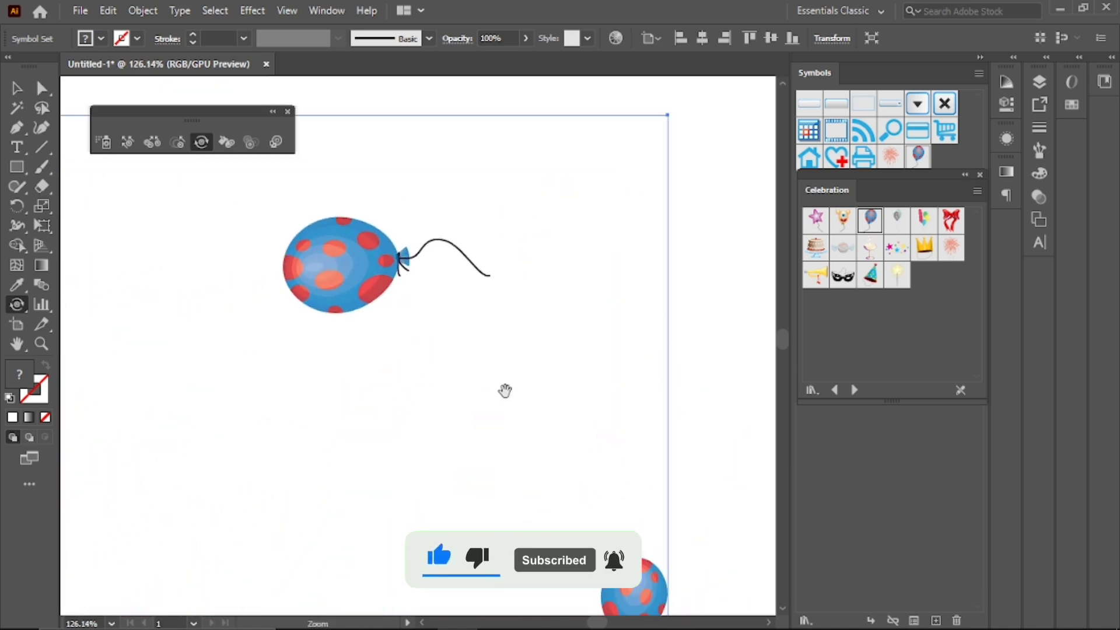
{"action": "left_click_drag", "start_coordinate": [532, 345], "coordinate": [655, 404]}
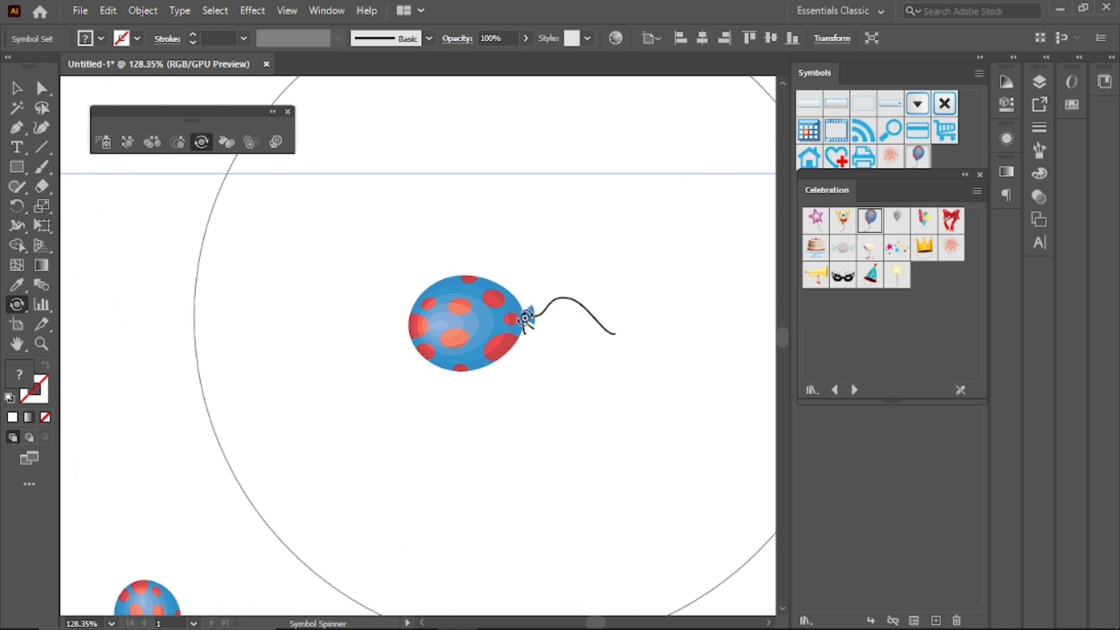
{"action": "mouse_move", "coordinate": [522, 322]}
{"action": "left_mouse_down"}
{"action": "mouse_move", "coordinate": [492, 299]}
{"action": "mouse_move", "coordinate": [388, 282]}
{"action": "mouse_move", "coordinate": [602, 432]}
{"action": "mouse_move", "coordinate": [352, 233]}
{"action": "mouse_move", "coordinate": [505, 430]}
{"action": "mouse_move", "coordinate": [546, 380]}
{"action": "mouse_move", "coordinate": [534, 452]}
{"action": "mouse_move", "coordinate": [565, 413]}
{"action": "mouse_move", "coordinate": [529, 474]}
{"action": "mouse_move", "coordinate": [555, 445]}
{"action": "mouse_move", "coordinate": [547, 460]}
{"action": "mouse_move", "coordinate": [528, 342]}
{"action": "mouse_move", "coordinate": [477, 347]}
{"action": "mouse_move", "coordinate": [546, 357]}
{"action": "mouse_move", "coordinate": [525, 367]}
{"action": "mouse_move", "coordinate": [552, 356]}
{"action": "mouse_move", "coordinate": [475, 327]}
{"action": "left_mouse_up"}
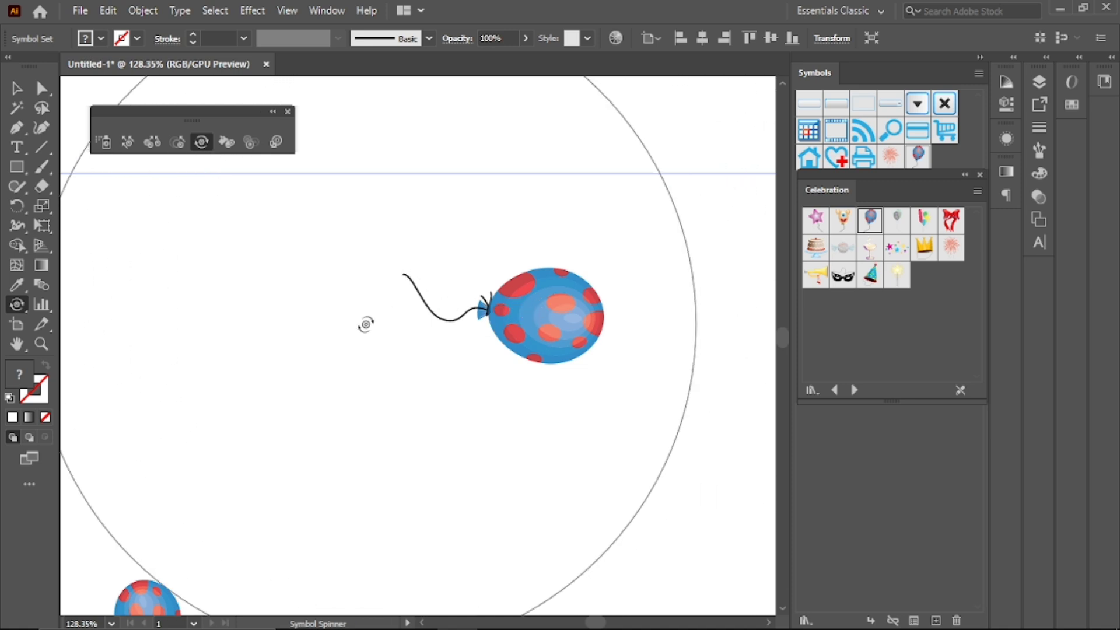
{"action": "left_click_drag", "start_coordinate": [508, 357], "coordinate": [268, 321]}
{"action": "left_click_drag", "start_coordinate": [445, 317], "coordinate": [375, 215]}
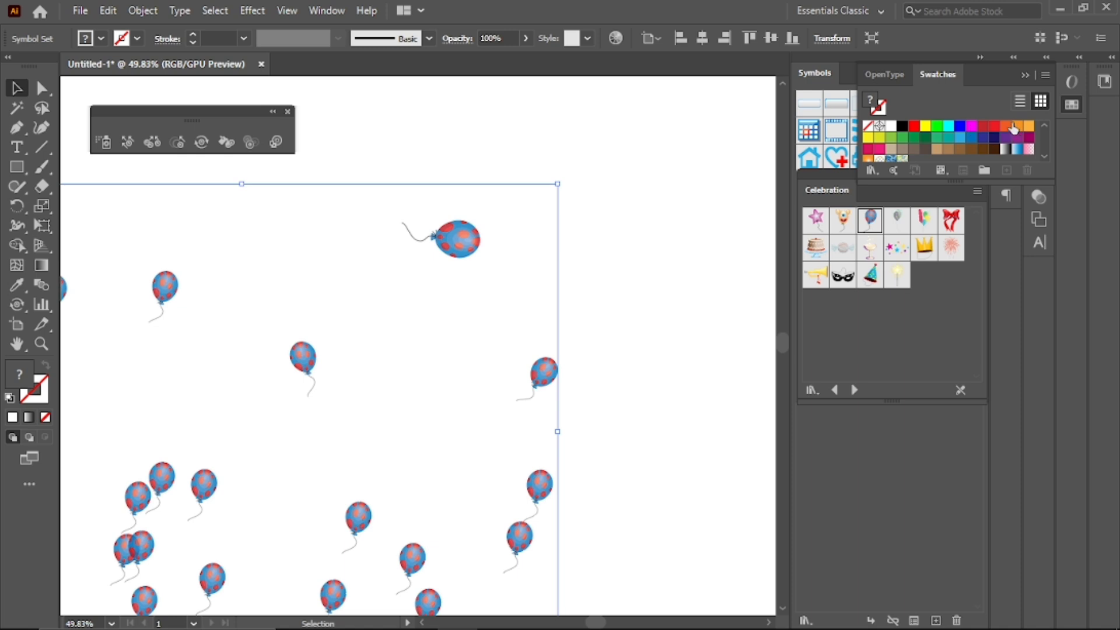
Stain the upper-right balloon RGB Yellow with the Symbol Stainer.
{"action": "left_click", "coordinate": [925, 125]}
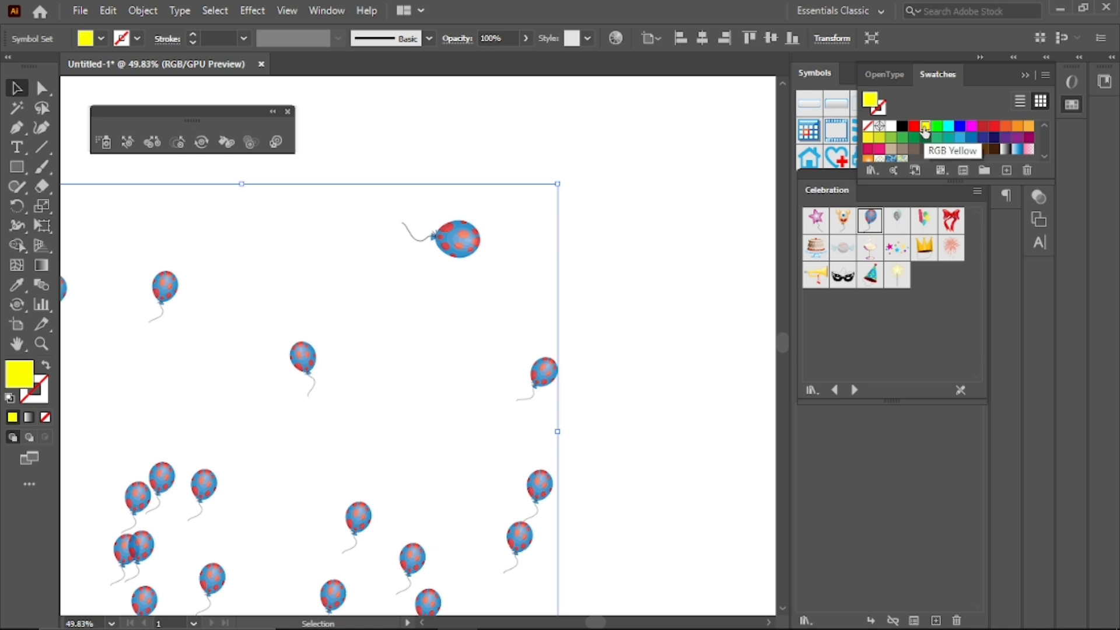
{"action": "left_click", "coordinate": [226, 143]}
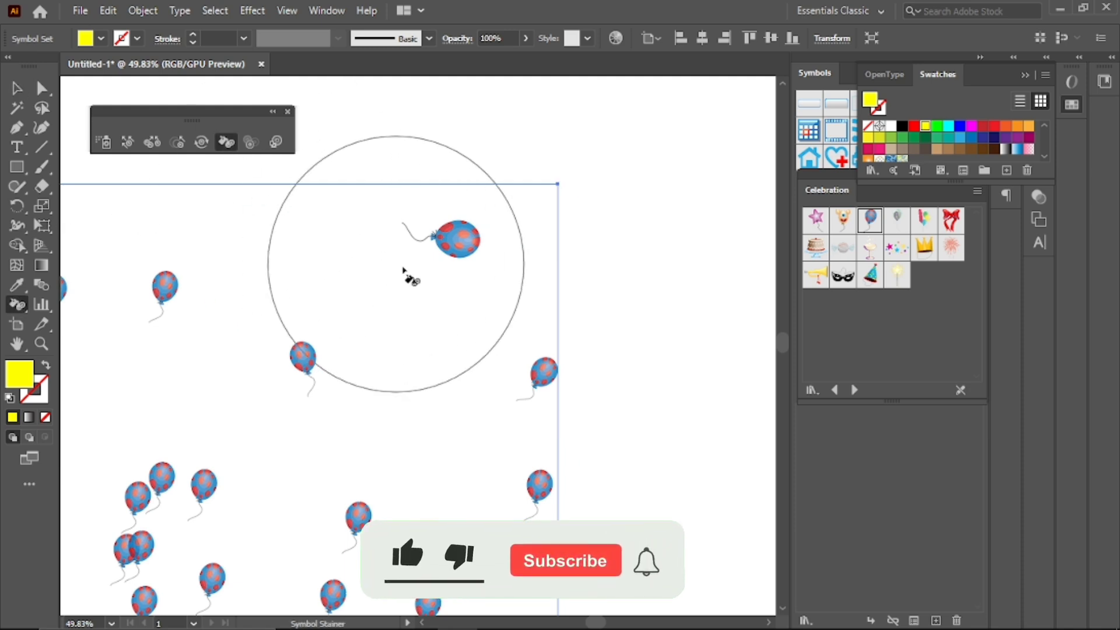
{"action": "left_click", "coordinate": [453, 243]}
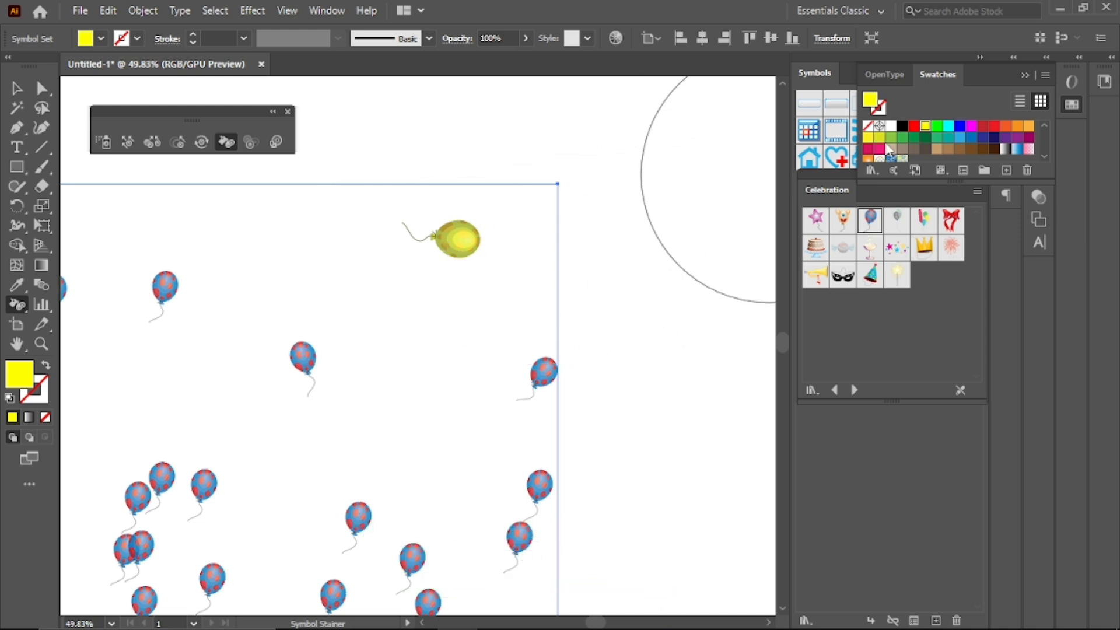
Stain the single balloon in the upper middle red and the topmost balloon at the upper left cyan with the Symbol Stainer.
{"action": "left_click", "coordinate": [915, 127]}
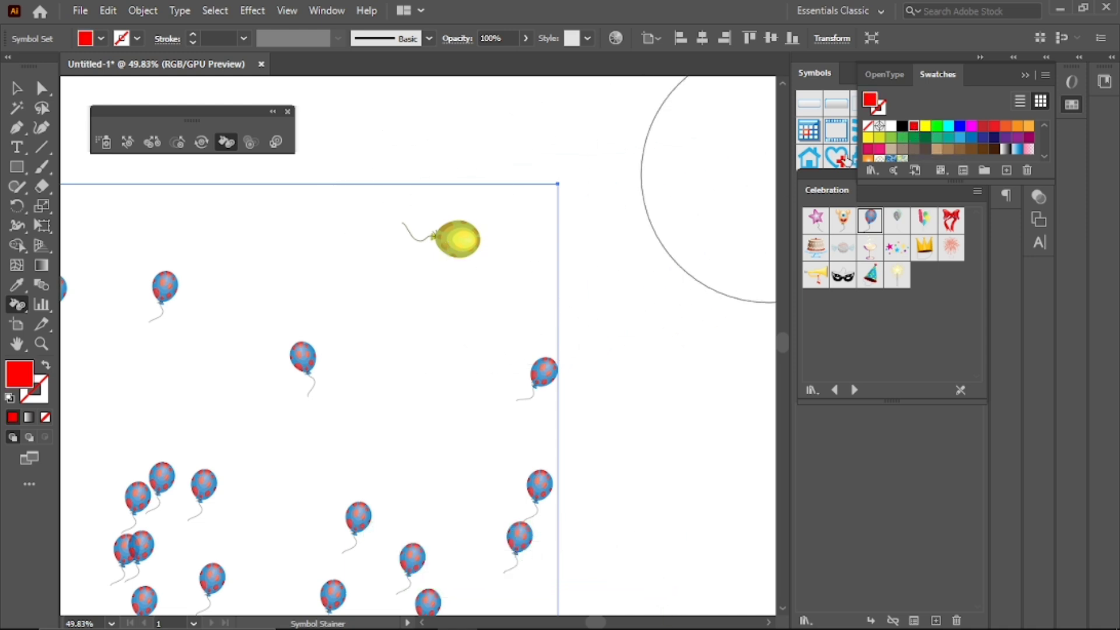
{"action": "left_click", "coordinate": [302, 359]}
{"action": "mouse_move", "coordinate": [280, 392]}
{"action": "left_mouse_down"}
{"action": "mouse_move", "coordinate": [567, 235]}
{"action": "mouse_move", "coordinate": [475, 370]}
{"action": "mouse_move", "coordinate": [473, 415]}
{"action": "left_mouse_up"}
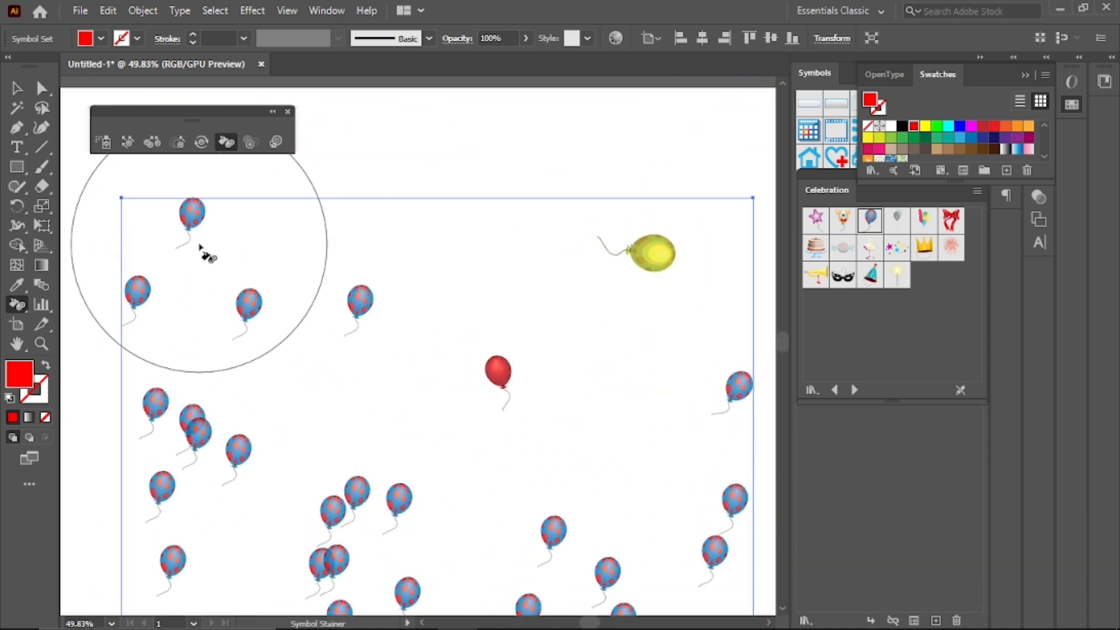
{"action": "left_click", "coordinate": [952, 131]}
{"action": "left_click", "coordinate": [200, 225]}
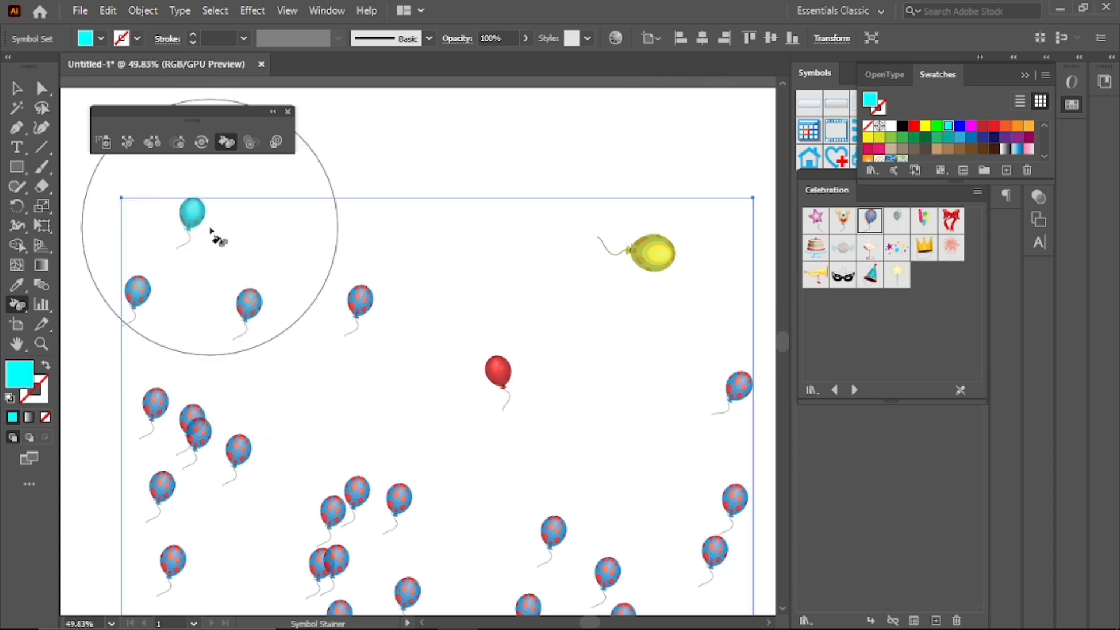
Stain the rightmost balloon in the row below the cyan one green with the Symbol Stainer.
{"action": "left_click_drag", "start_coordinate": [538, 348], "coordinate": [396, 318]}
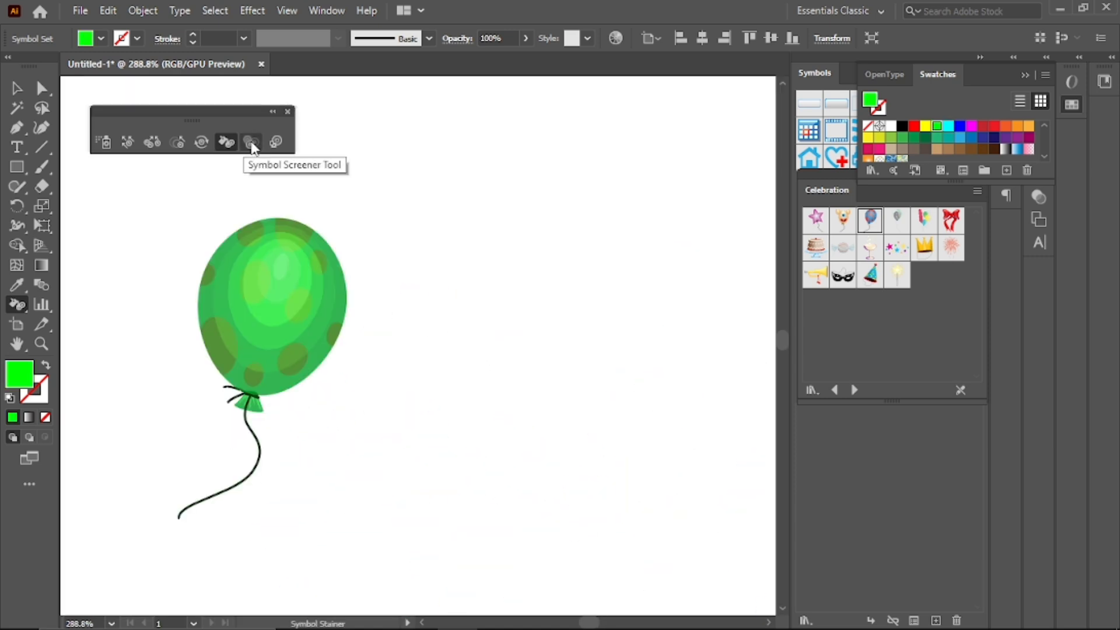
{"action": "left_click_drag", "start_coordinate": [510, 356], "coordinate": [450, 282]}
{"action": "left_click_drag", "start_coordinate": [542, 303], "coordinate": [352, 305]}
{"action": "left_click_drag", "start_coordinate": [452, 399], "coordinate": [369, 251]}
{"action": "mouse_move", "coordinate": [465, 368]}
{"action": "left_mouse_down"}
{"action": "mouse_move", "coordinate": [572, 447]}
{"action": "mouse_move", "coordinate": [558, 428]}
{"action": "mouse_move", "coordinate": [681, 485]}
{"action": "left_mouse_up"}
{"action": "left_click_drag", "start_coordinate": [641, 422], "coordinate": [445, 342]}
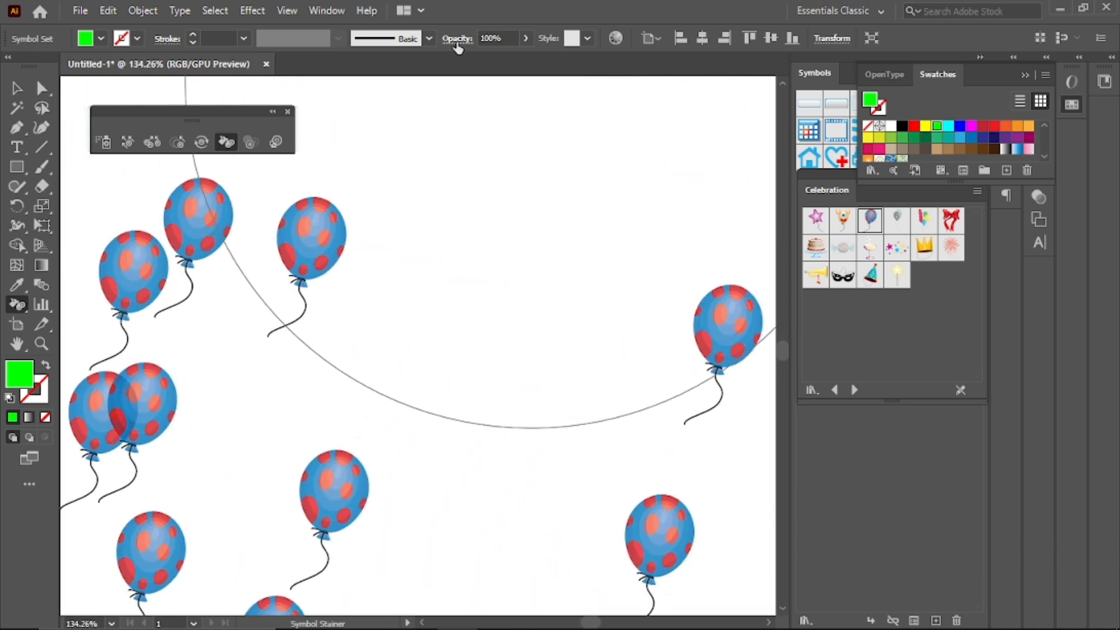
Try out the symbol set's opacity slider and fade the balloons around the lower-middle cluster with the Symbol Screener.
{"action": "left_click", "coordinate": [525, 38]}
{"action": "left_click_drag", "start_coordinate": [524, 59], "coordinate": [473, 61]}
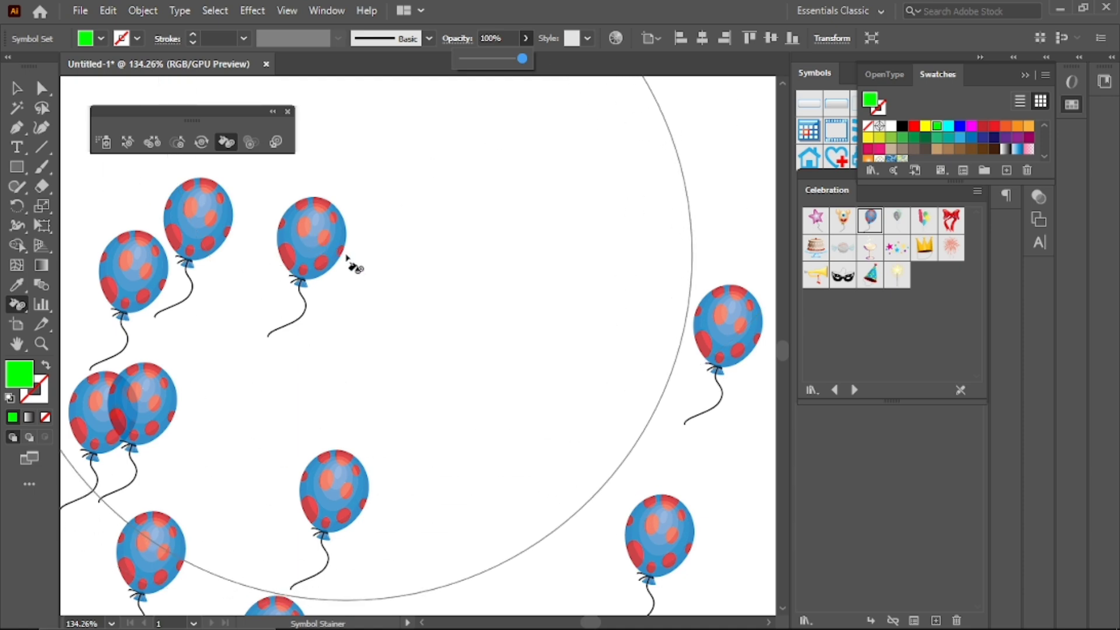
{"action": "left_click", "coordinate": [251, 146]}
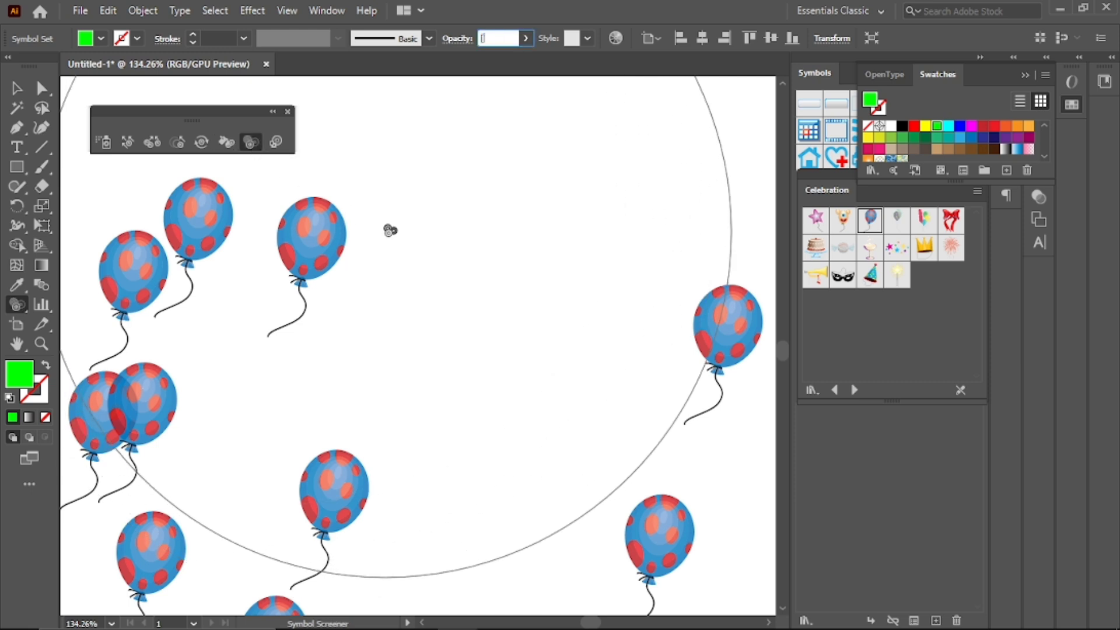
{"action": "scroll", "coordinate": [431, 271], "scroll_direction": "down", "scroll_amount": 6, "text": "alt"}
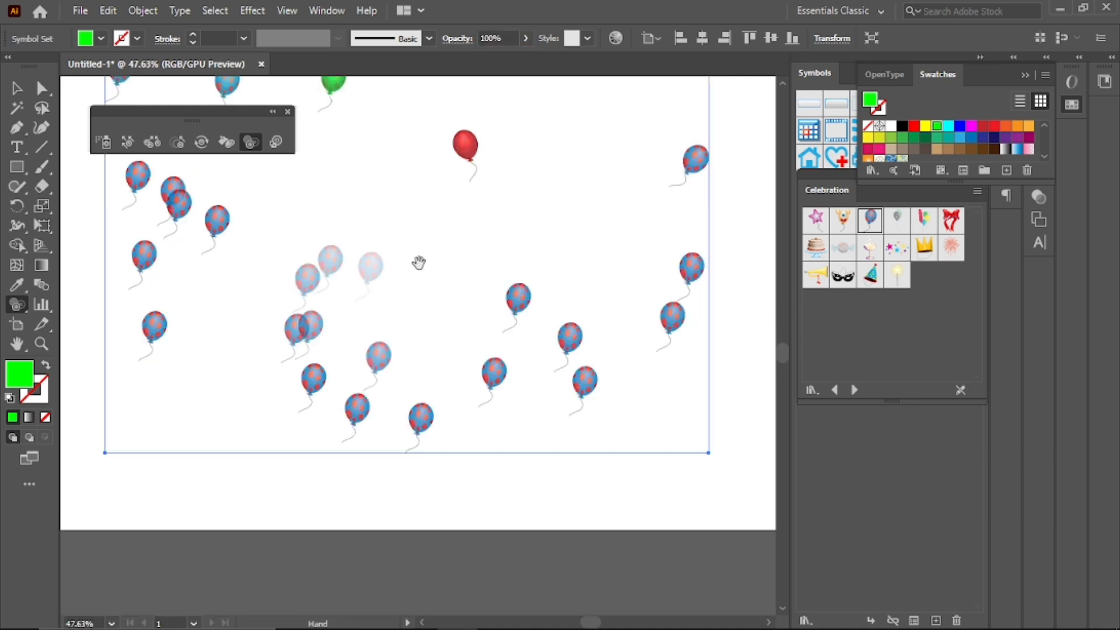
Reduce the Symbol Screener's brush until it is about the size of a single balloon.
{"action": "key", "text": "bracketleft"}
{"action": "key", "text": "bracketleft"}
{"action": "key", "text": "bracketleft"}
{"action": "key", "text": "bracketleft"}
{"action": "key", "text": "bracketleft"}
{"action": "key", "text": "bracketleft"}
{"action": "key", "text": "bracketleft"}
{"action": "key", "text": "bracketleft"}
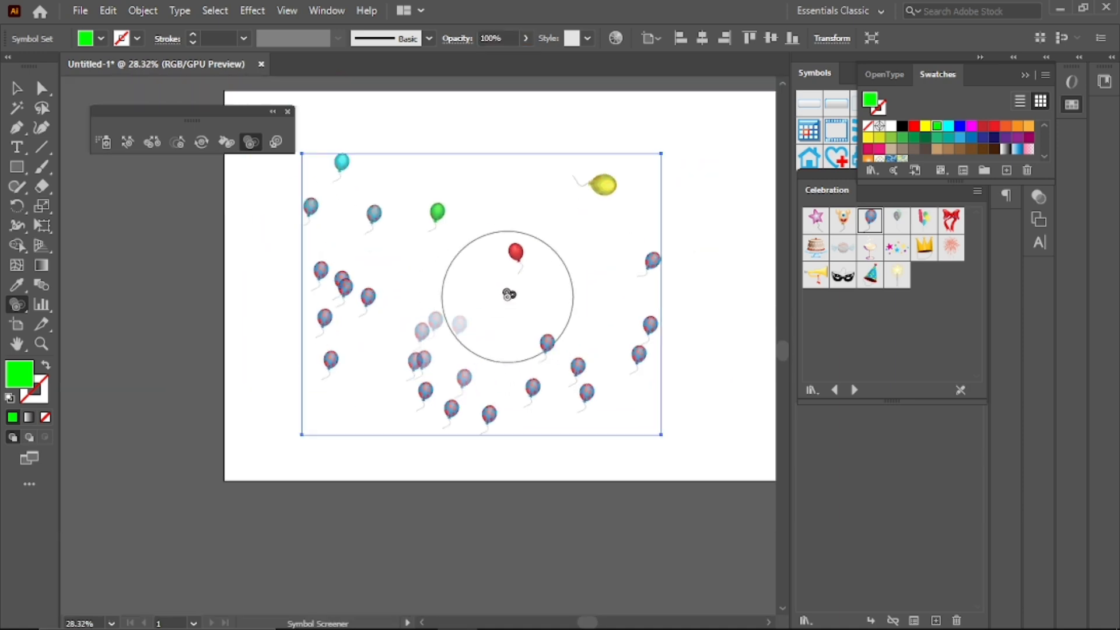
{"action": "key", "text": "bracketleft"}
{"action": "key", "text": "bracketleft"}
{"action": "key", "text": "bracketleft"}
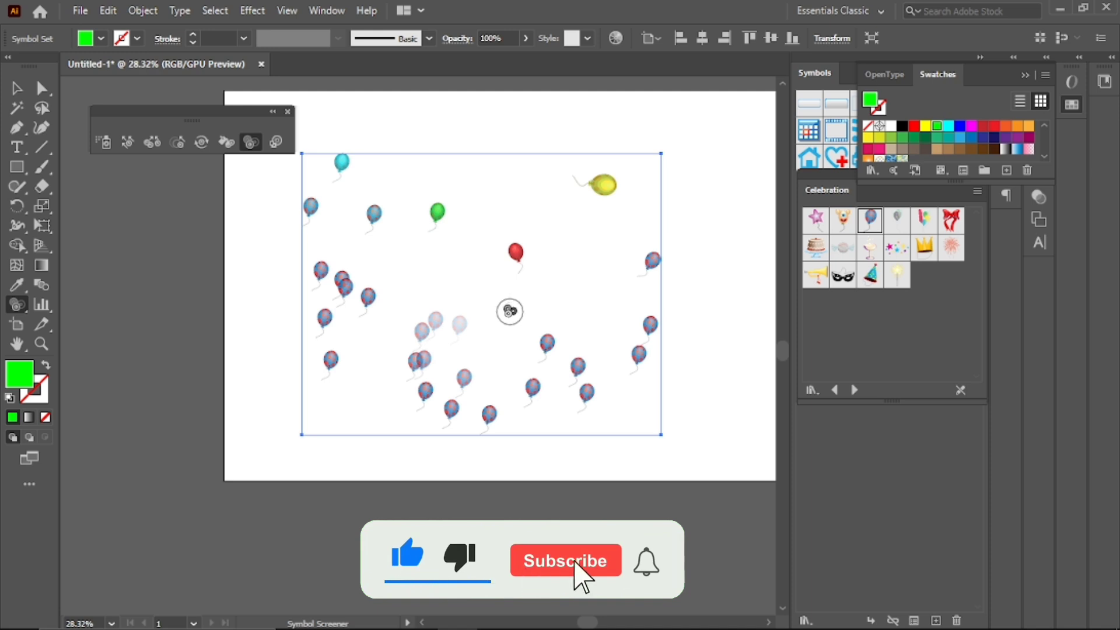
Enlarge the brush slightly and fade the single balloon beside the overlapping pair on the left with the Symbol Screener.
{"action": "scroll", "coordinate": [457, 327], "scroll_direction": "up", "scroll_amount": 4, "text": "alt"}
{"action": "mouse_move", "coordinate": [302, 252]}
{"action": "left_mouse_down"}
{"action": "mouse_move", "coordinate": [438, 370]}
{"action": "mouse_move", "coordinate": [625, 470]}
{"action": "left_mouse_up"}
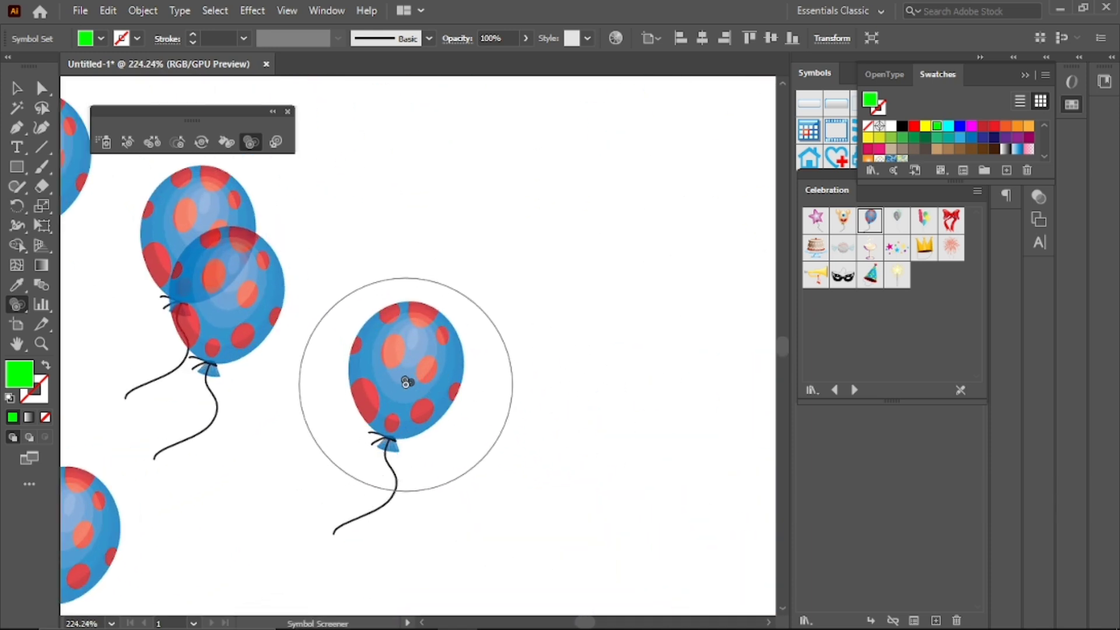
{"action": "key", "text": "bracketright"}
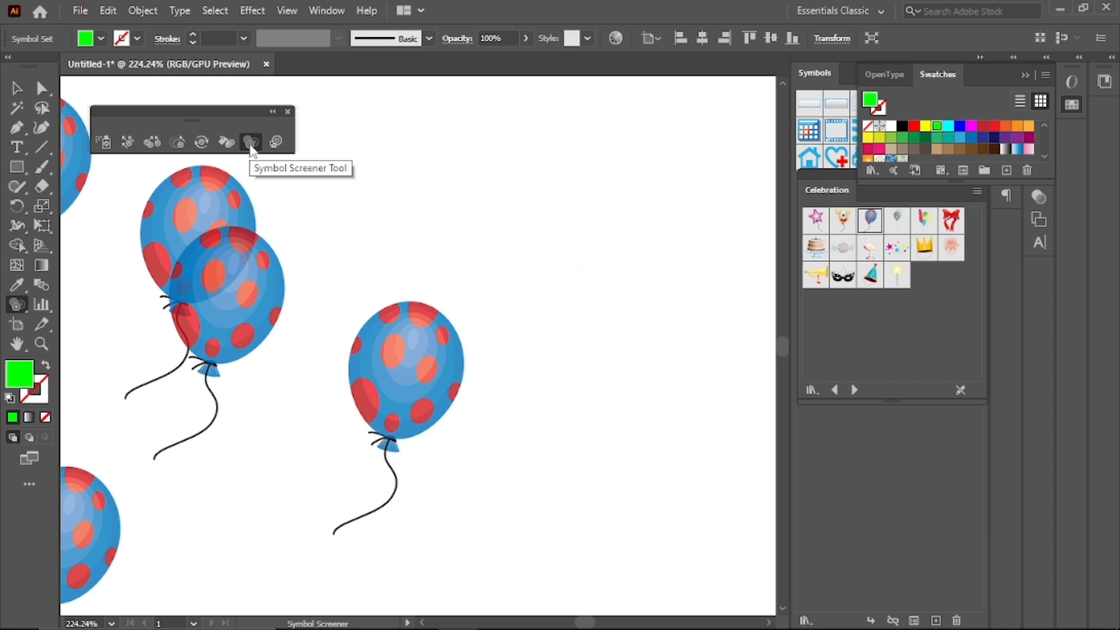
{"action": "left_click", "coordinate": [420, 364]}
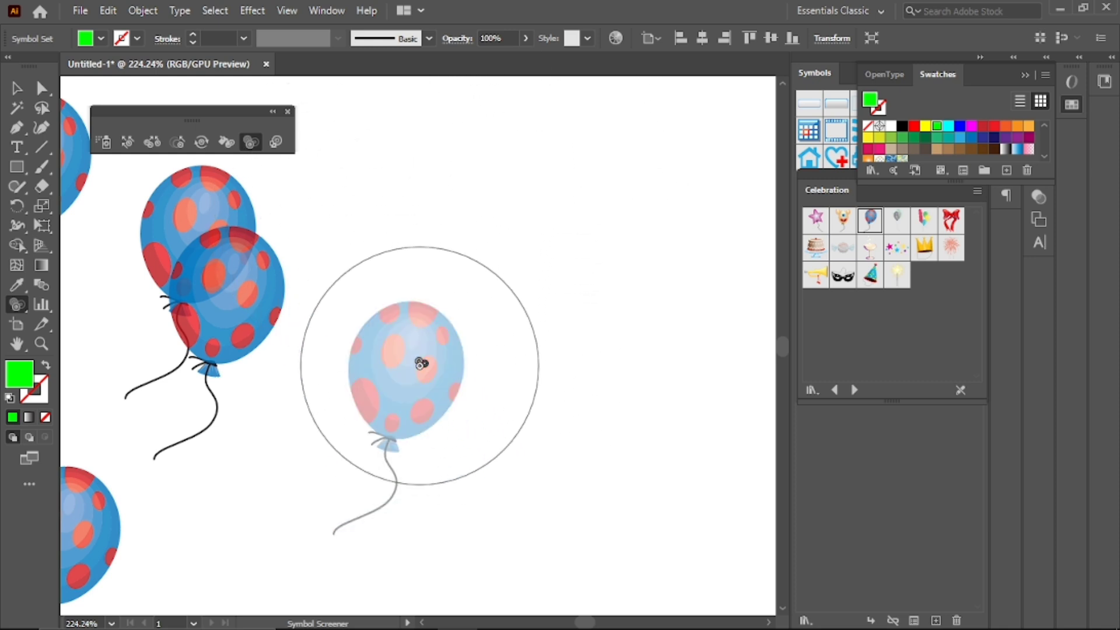
{"action": "left_click", "coordinate": [429, 381]}
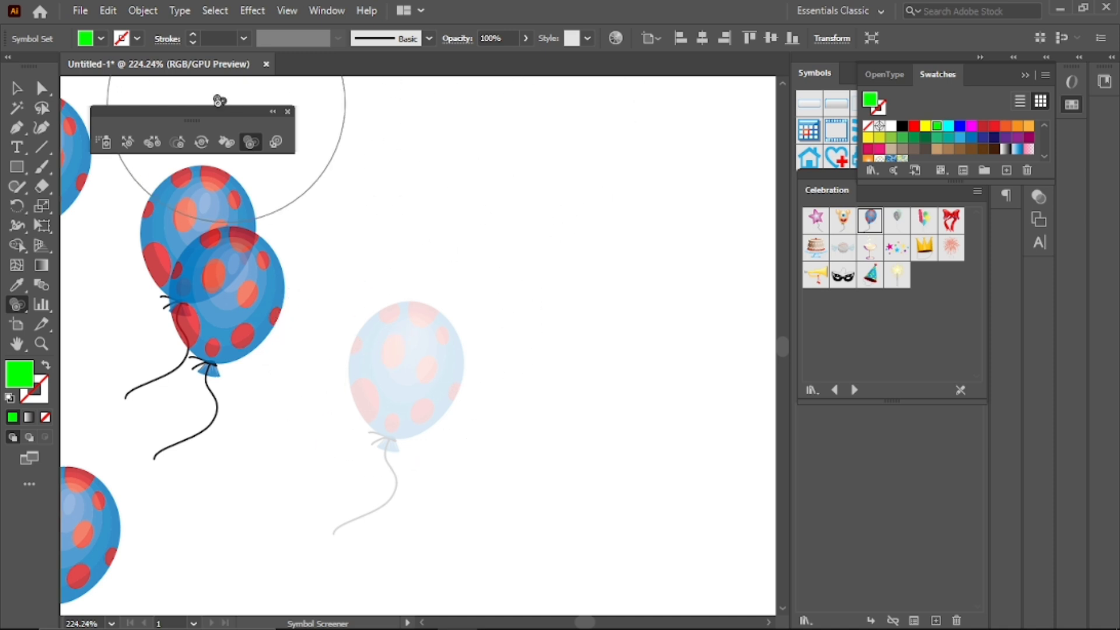
Restore the faded balloon to full opacity using the Symbol Screener's reverse effect.
{"action": "scroll", "coordinate": [431, 369], "scroll_direction": "down", "scroll_amount": 2}
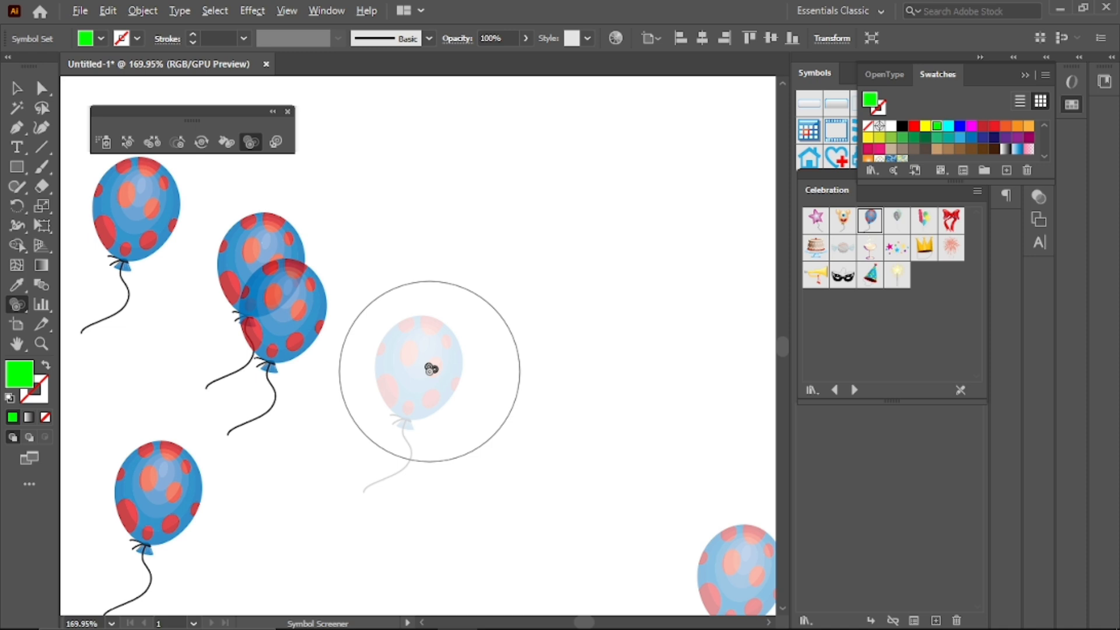
{"action": "left_click", "coordinate": [430, 368], "text": "alt"}
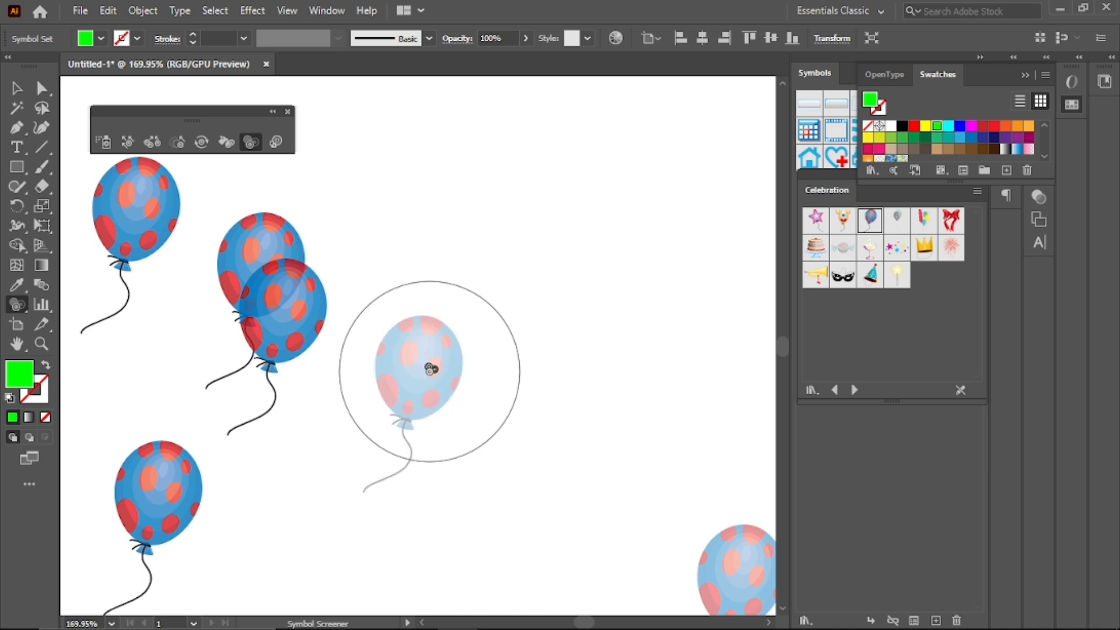
{"action": "left_click", "coordinate": [431, 368], "text": "alt"}
{"action": "left_click", "coordinate": [431, 369], "text": "alt"}
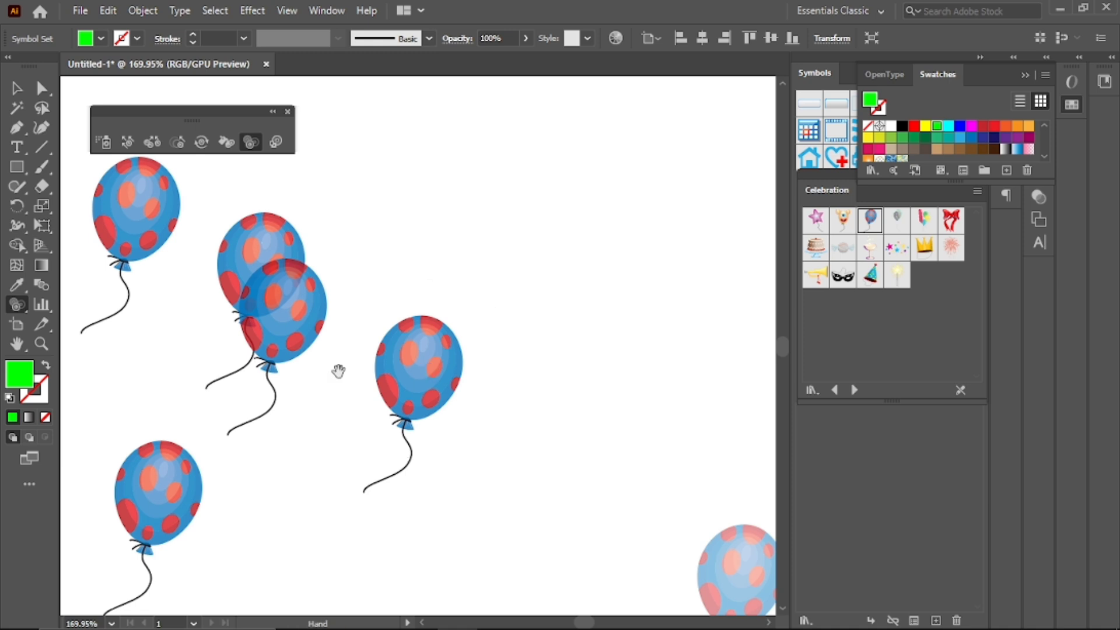
Fade the balloon at the upper left of the overlapping pair with the Symbol Screener and restore its full opacity.
{"action": "scroll", "coordinate": [336, 338], "scroll_direction": "left", "scroll_amount": 5}
{"action": "scroll", "coordinate": [332, 302], "scroll_direction": "up", "scroll_amount": 3}
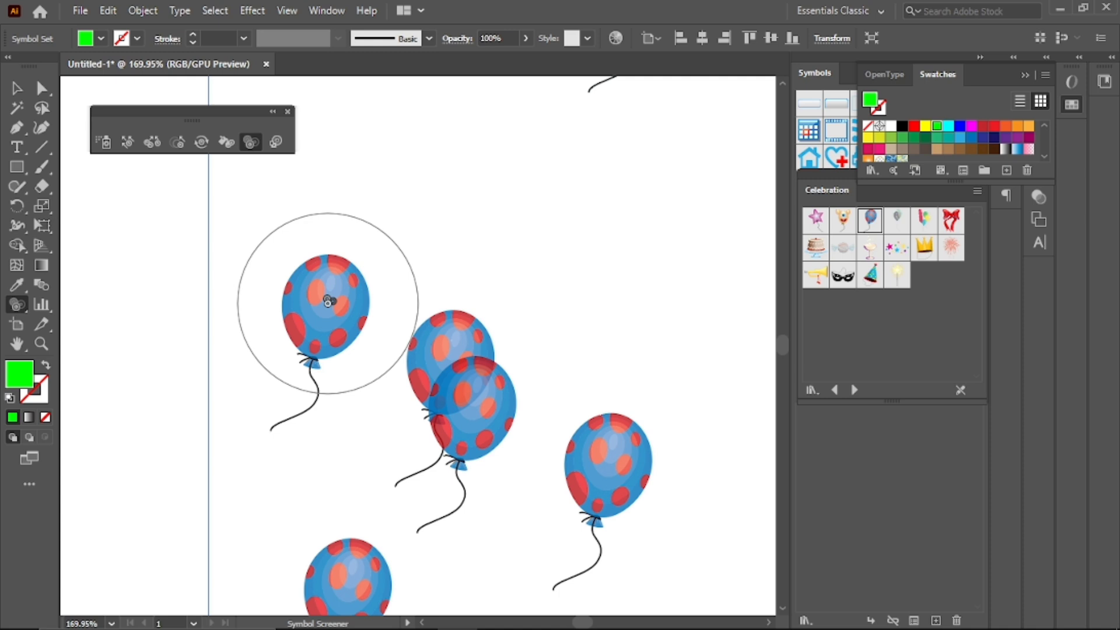
{"action": "left_click", "coordinate": [328, 302]}
{"action": "left_click", "coordinate": [329, 302]}
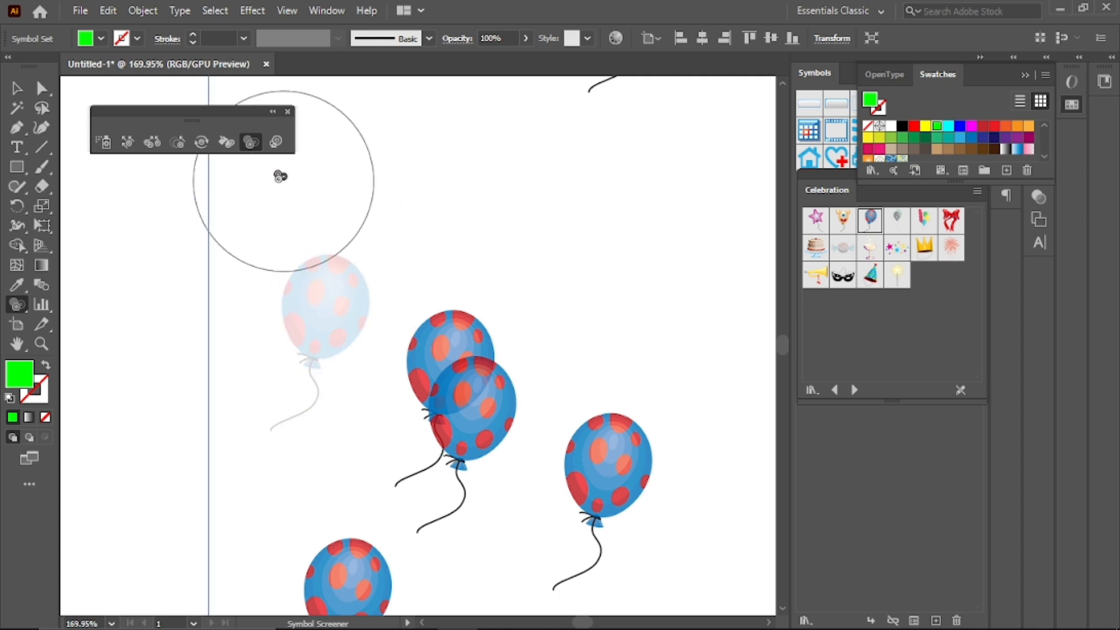
{"action": "left_click", "coordinate": [324, 295], "text": "alt"}
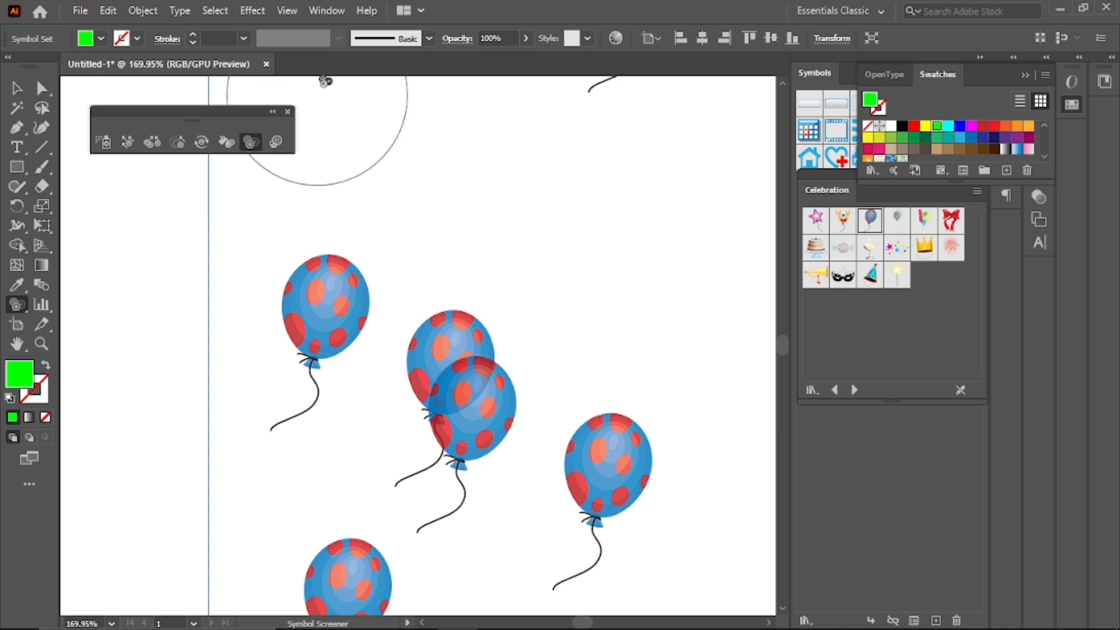
Show the graphic styles, browse the style libraries from 3D Effects to Artistic Effects, and close the library.
{"action": "left_click", "coordinate": [335, 11]}
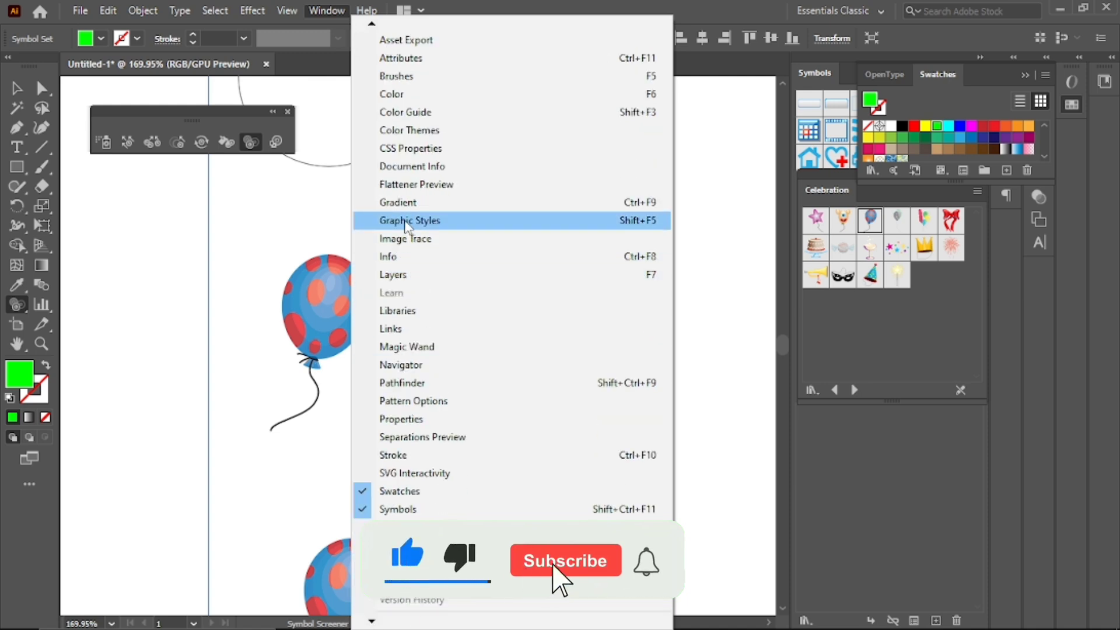
{"action": "left_click", "coordinate": [390, 222]}
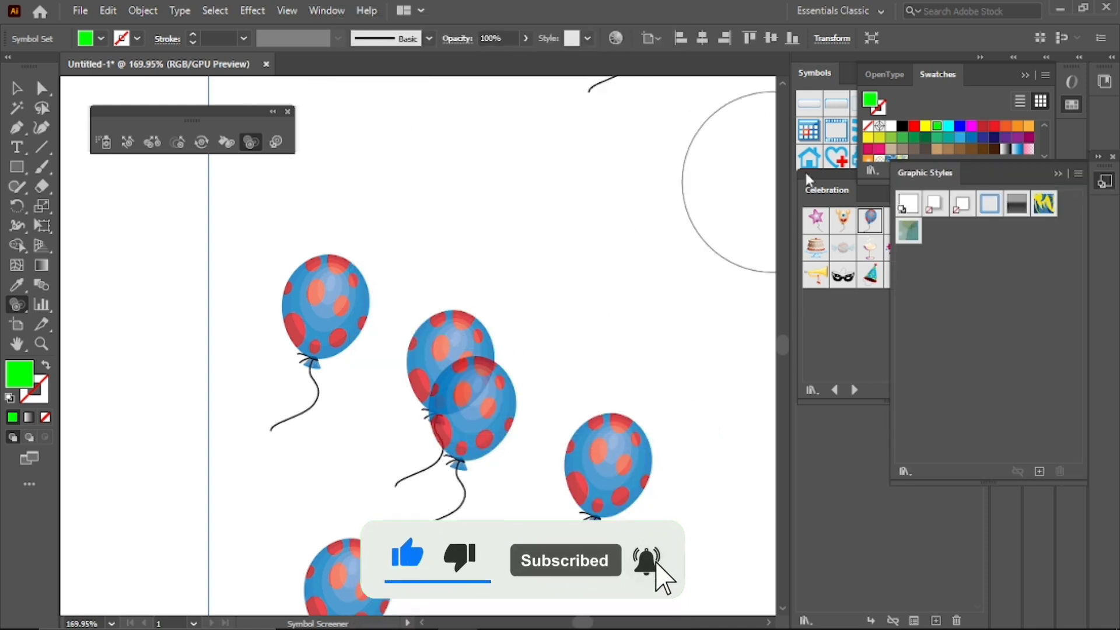
{"action": "left_click", "coordinate": [906, 473]}
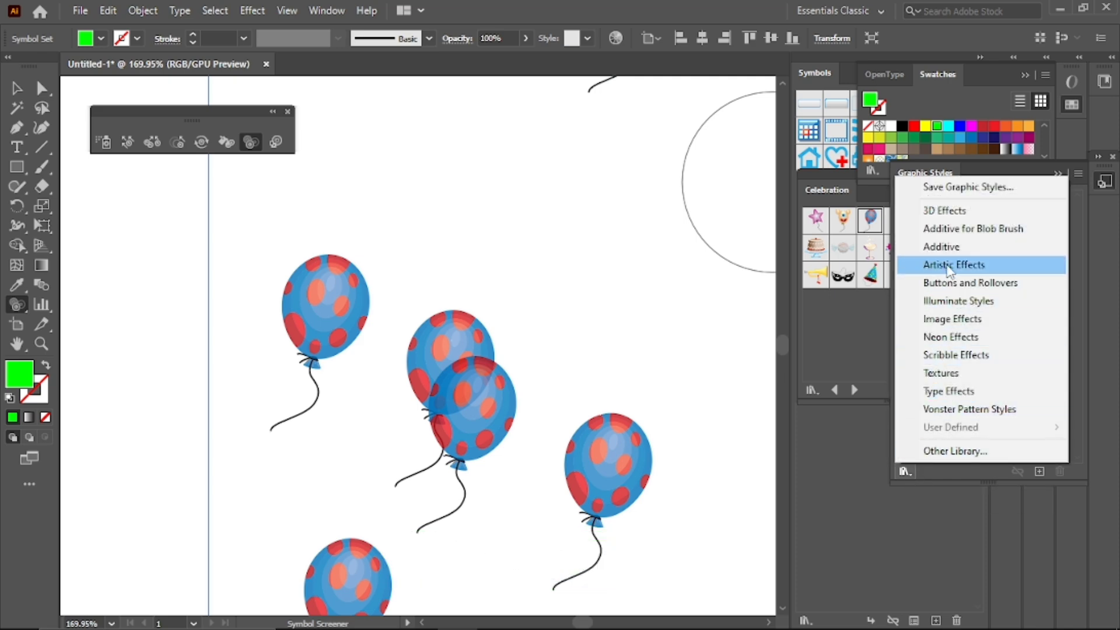
{"action": "left_click", "coordinate": [952, 216]}
{"action": "left_click_drag", "start_coordinate": [577, 285], "coordinate": [1011, 320]}
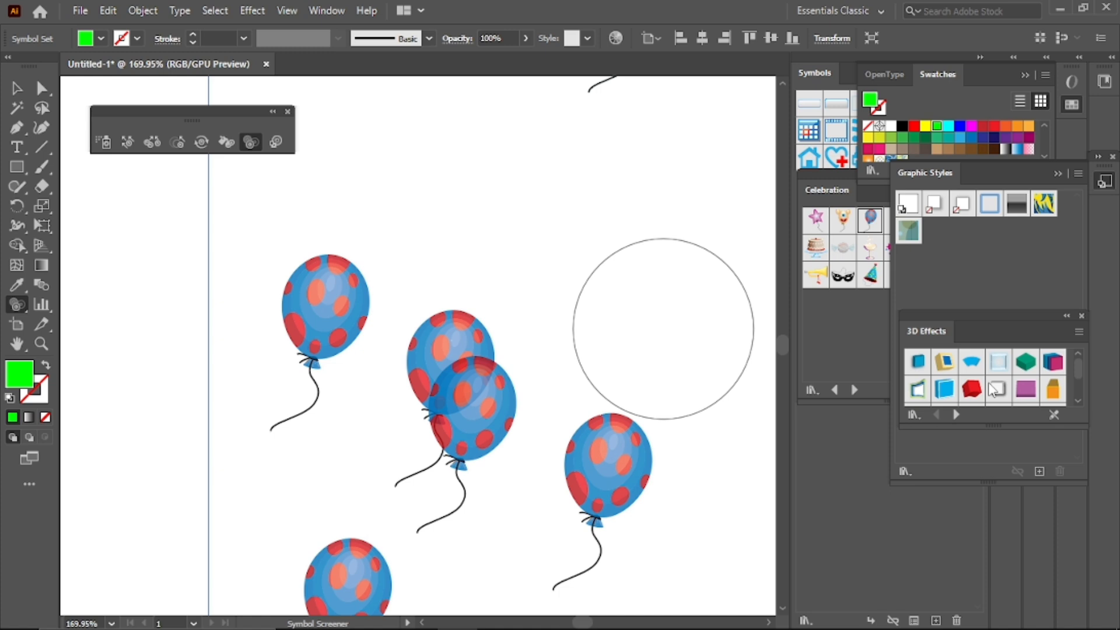
{"action": "left_click", "coordinate": [957, 414]}
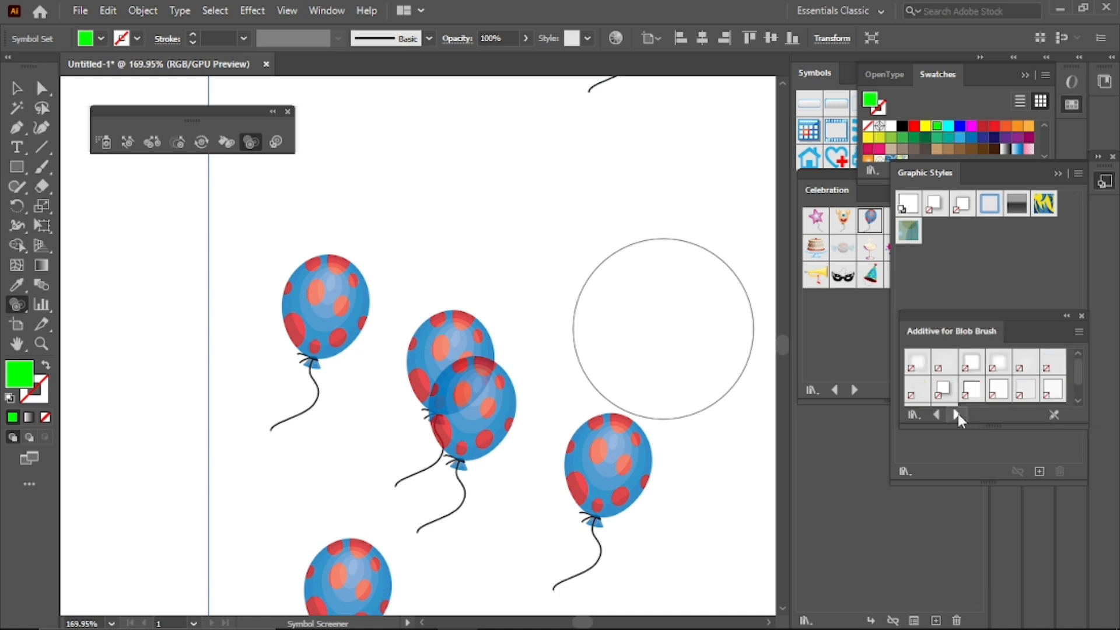
{"action": "left_click", "coordinate": [955, 416]}
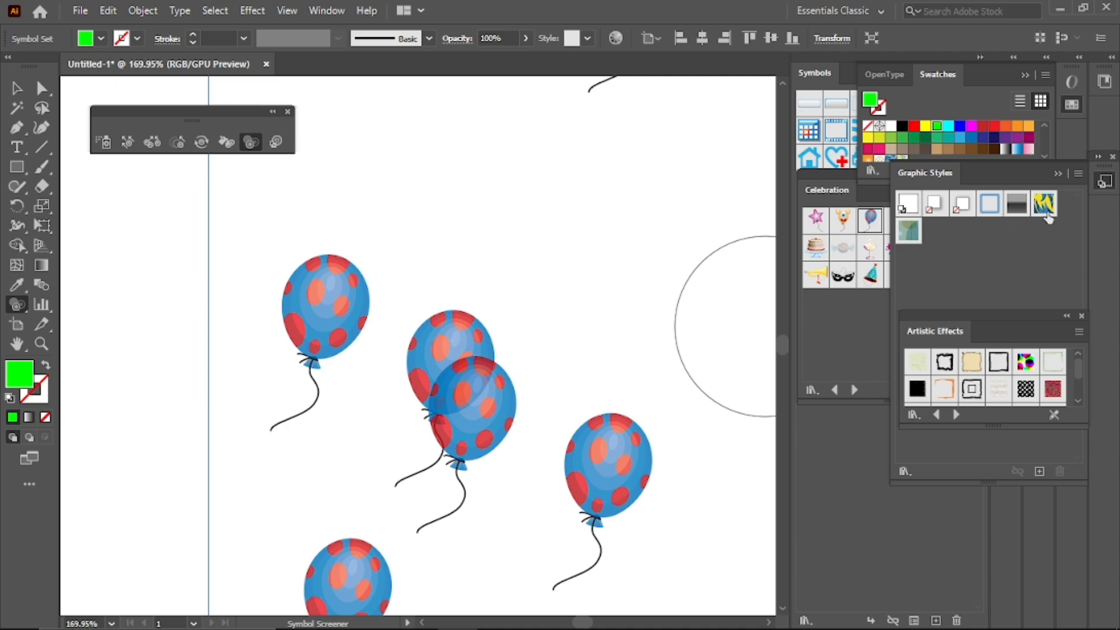
{"action": "left_click", "coordinate": [1081, 317]}
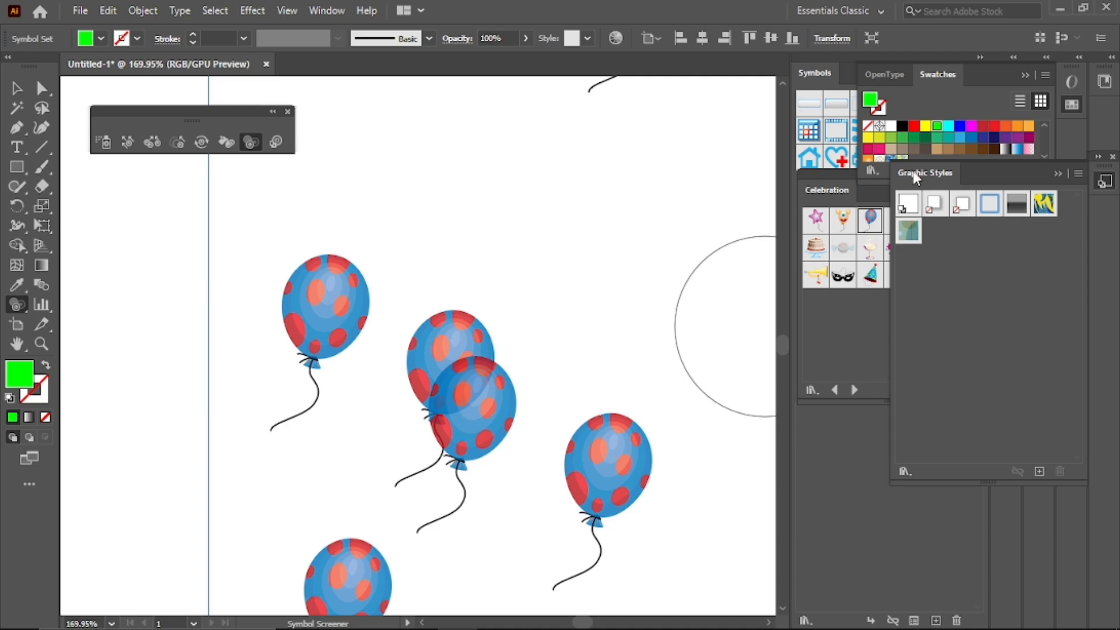
Apply the yellow-and-blue graphic style to the balloon left of the overlapping pair with the Symbol Styler.
{"action": "left_click", "coordinate": [1043, 205]}
{"action": "left_click", "coordinate": [275, 141]}
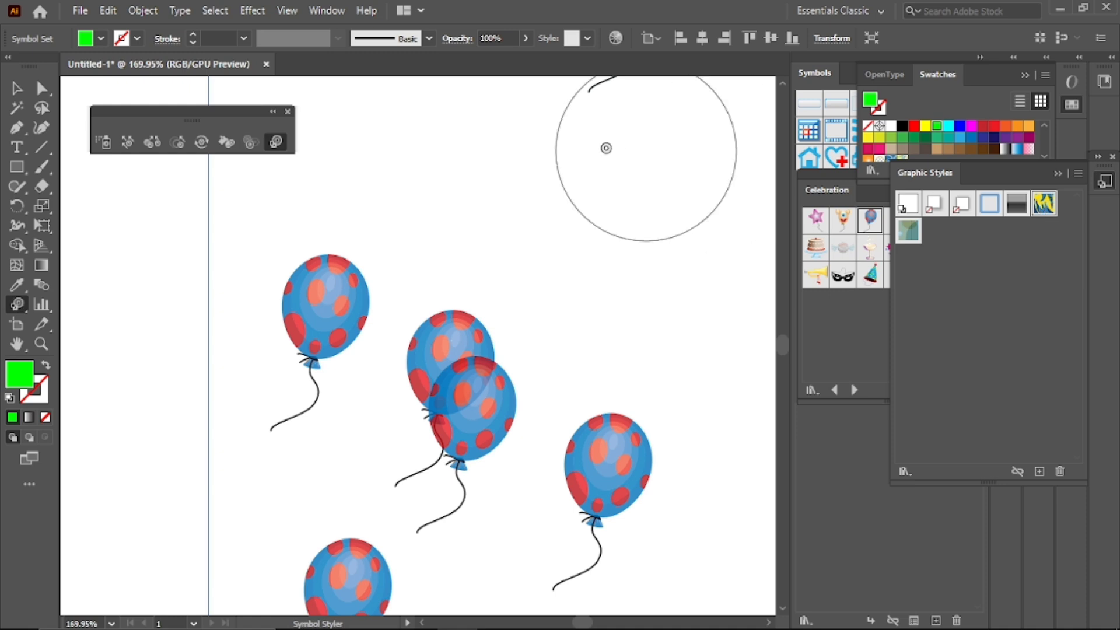
{"action": "left_click", "coordinate": [329, 307]}
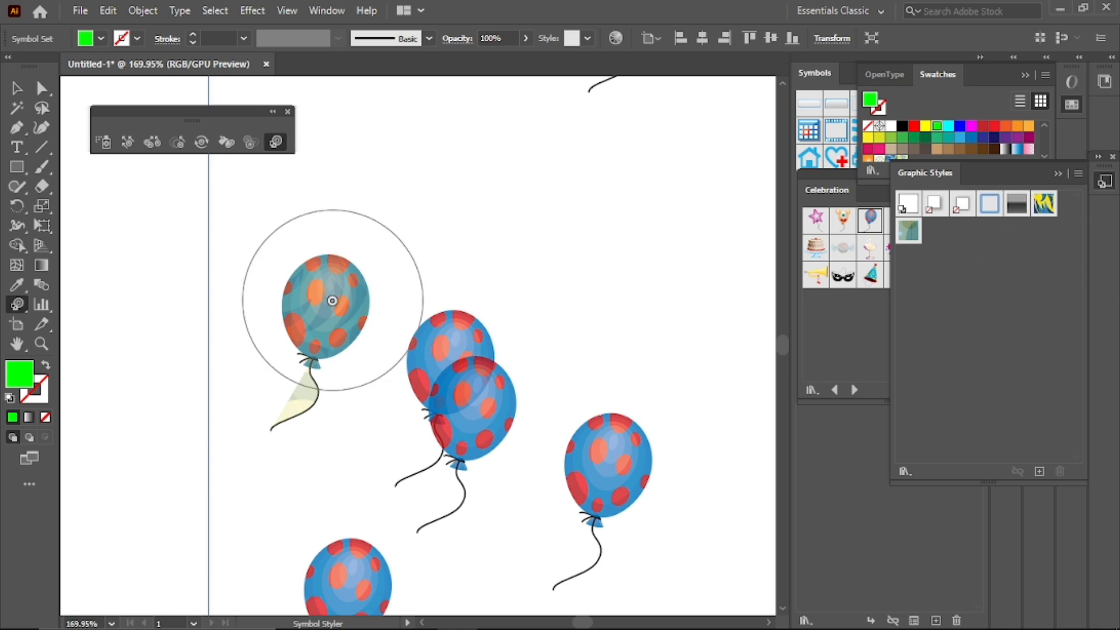
{"action": "scroll", "coordinate": [345, 306], "scroll_direction": "up", "scroll_amount": 4}
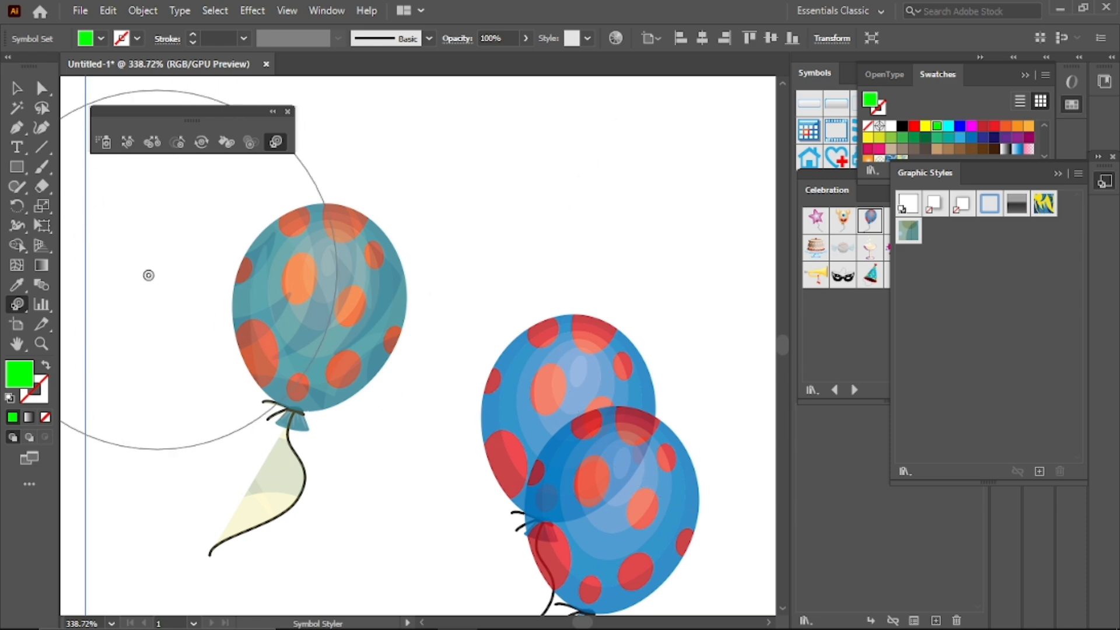
Apply the blue-outlined square graphic style to the balloon at the lower right of the overlapping pair.
{"action": "scroll", "coordinate": [495, 318], "scroll_direction": "down", "scroll_amount": 4}
{"action": "left_click_drag", "start_coordinate": [500, 328], "coordinate": [295, 304]}
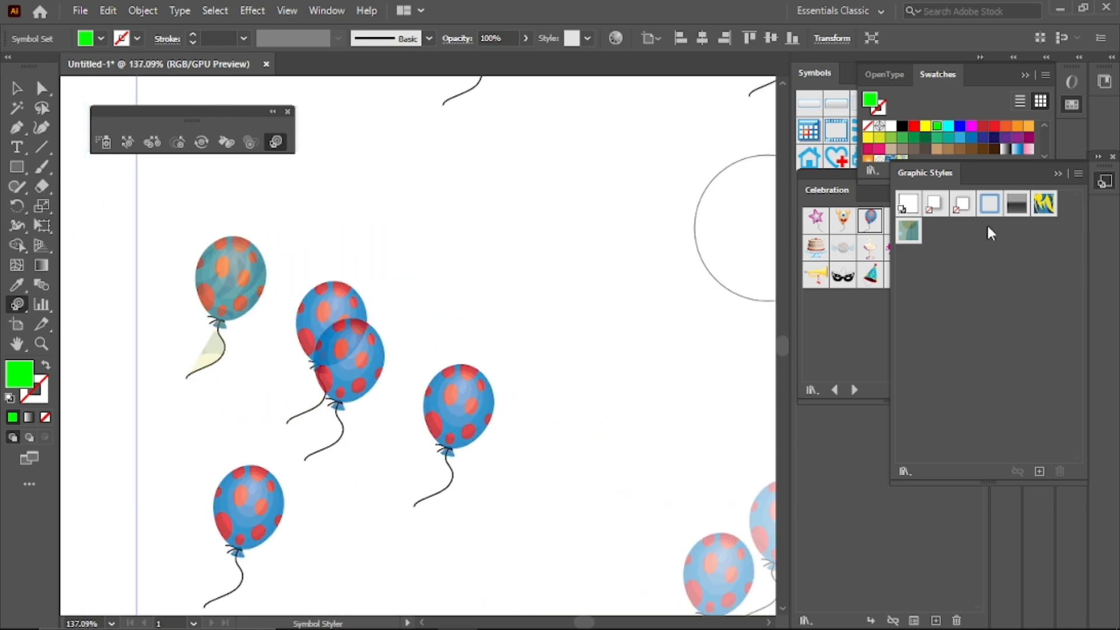
{"action": "left_click", "coordinate": [989, 205]}
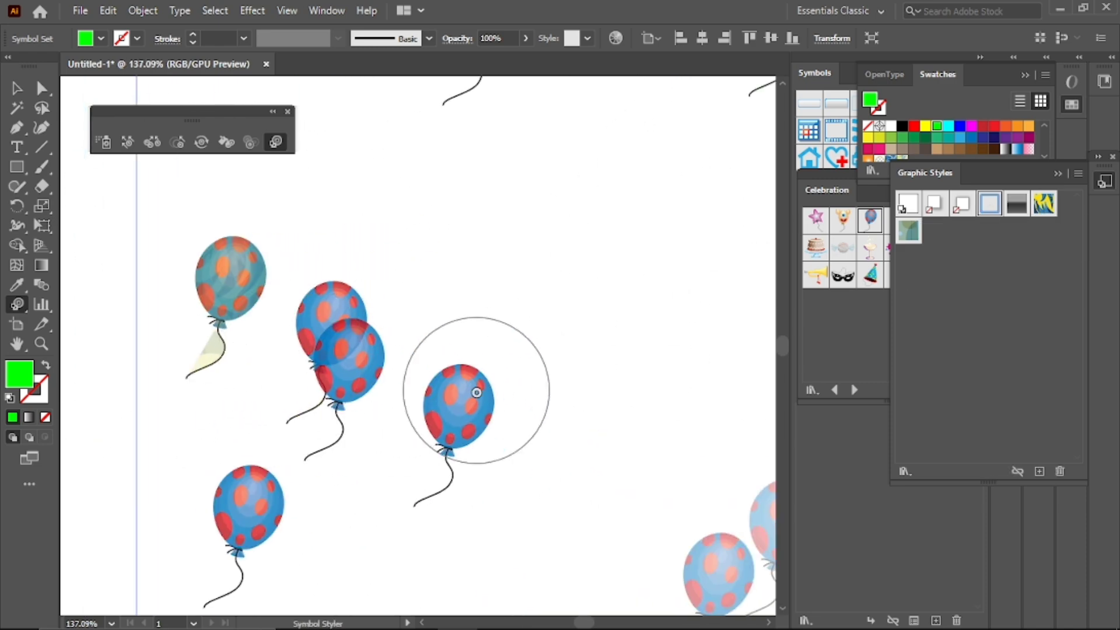
{"action": "mouse_move", "coordinate": [462, 387]}
{"action": "left_mouse_down"}
{"action": "mouse_move", "coordinate": [450, 393]}
{"action": "mouse_move", "coordinate": [465, 419]}
{"action": "left_mouse_up"}
{"action": "left_click", "coordinate": [464, 418]}
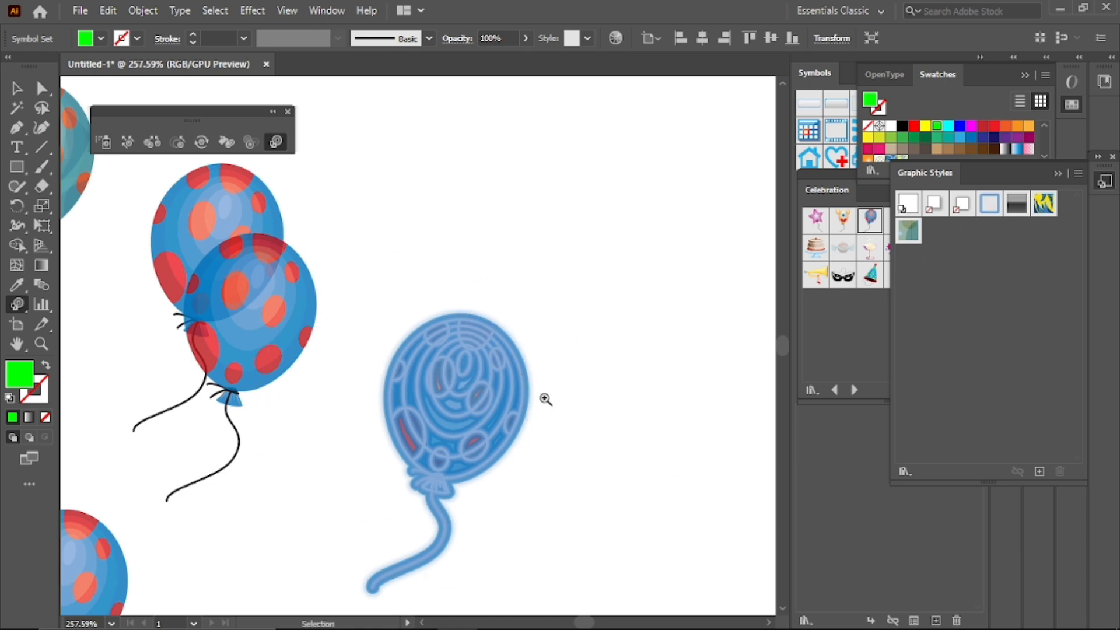
Apply the same blue-outline style to the lowest balloon on the left side of the symbol set.
{"action": "left_click_drag", "start_coordinate": [547, 400], "coordinate": [315, 244]}
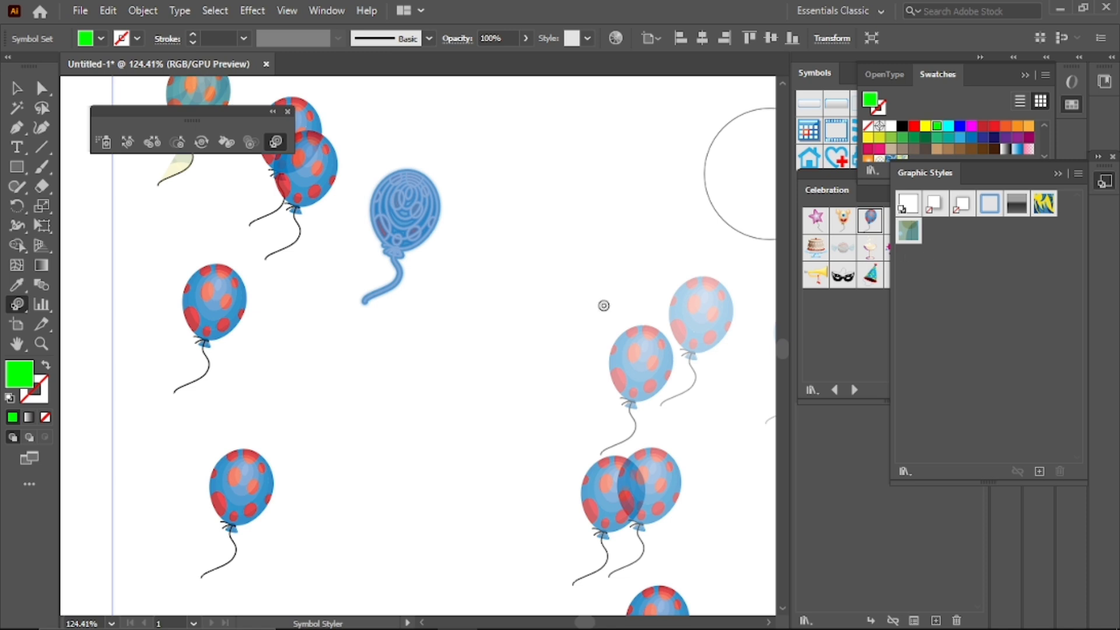
{"action": "left_click_drag", "start_coordinate": [393, 608], "coordinate": [464, 529]}
{"action": "left_click_drag", "start_coordinate": [278, 434], "coordinate": [376, 375]}
{"action": "left_click", "coordinate": [311, 373]}
{"action": "left_click_drag", "start_coordinate": [354, 195], "coordinate": [169, 201]}
{"action": "left_click_drag", "start_coordinate": [377, 259], "coordinate": [222, 330]}
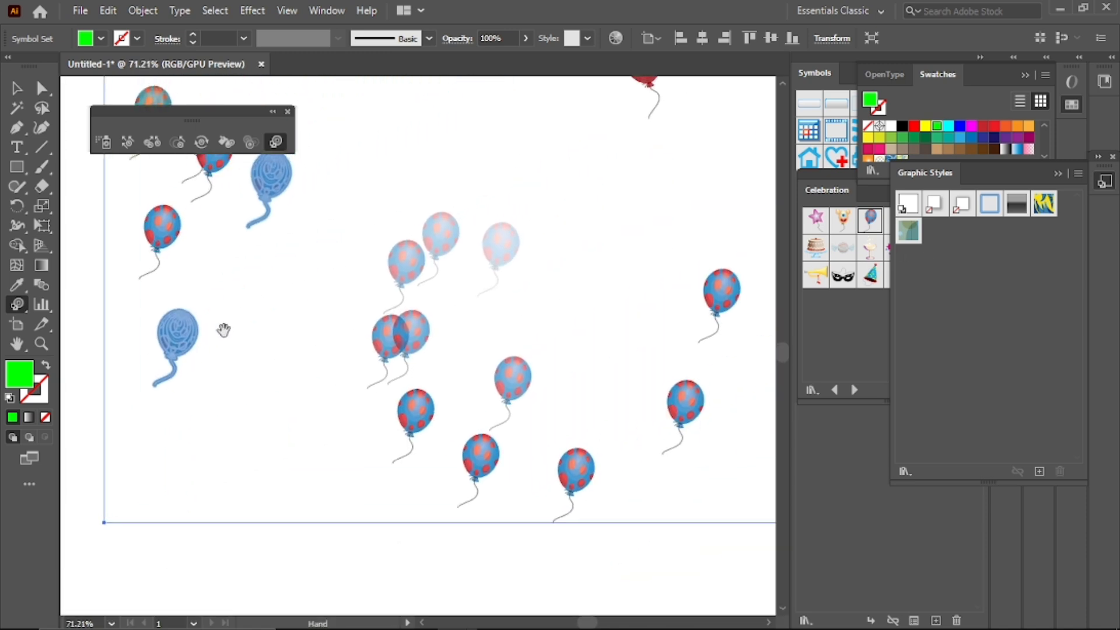
Delete the whole balloon symbol set so the artboard is empty.
{"action": "left_click_drag", "start_coordinate": [383, 336], "coordinate": [262, 335]}
{"action": "left_click_drag", "start_coordinate": [439, 341], "coordinate": [261, 391]}
{"action": "left_click_drag", "start_coordinate": [407, 360], "coordinate": [107, 315]}
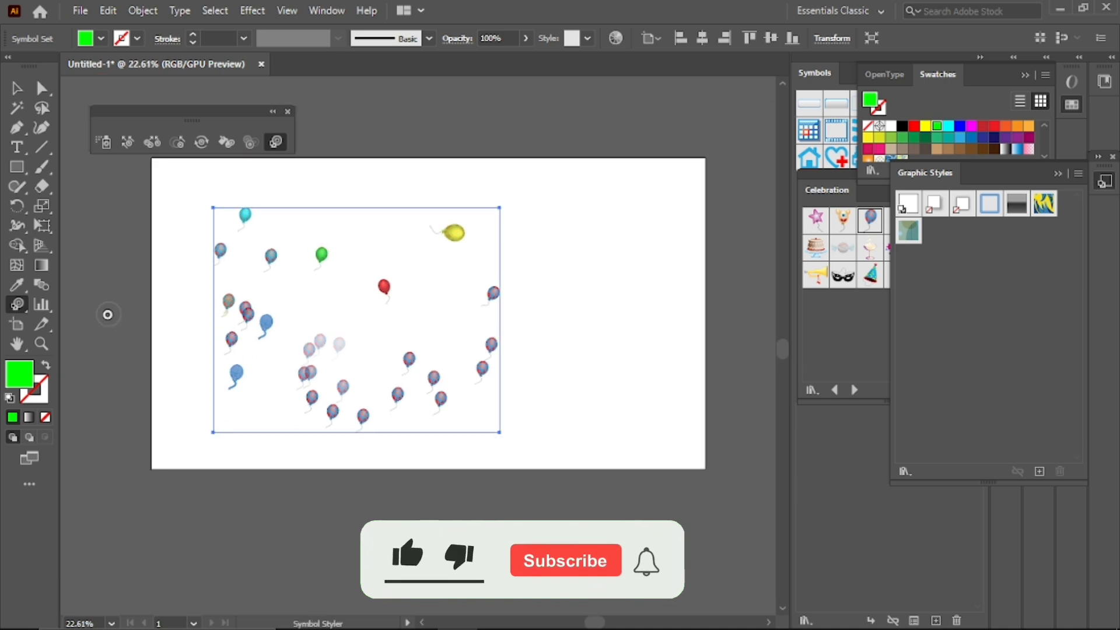
{"action": "left_click_drag", "start_coordinate": [314, 350], "coordinate": [92, 322]}
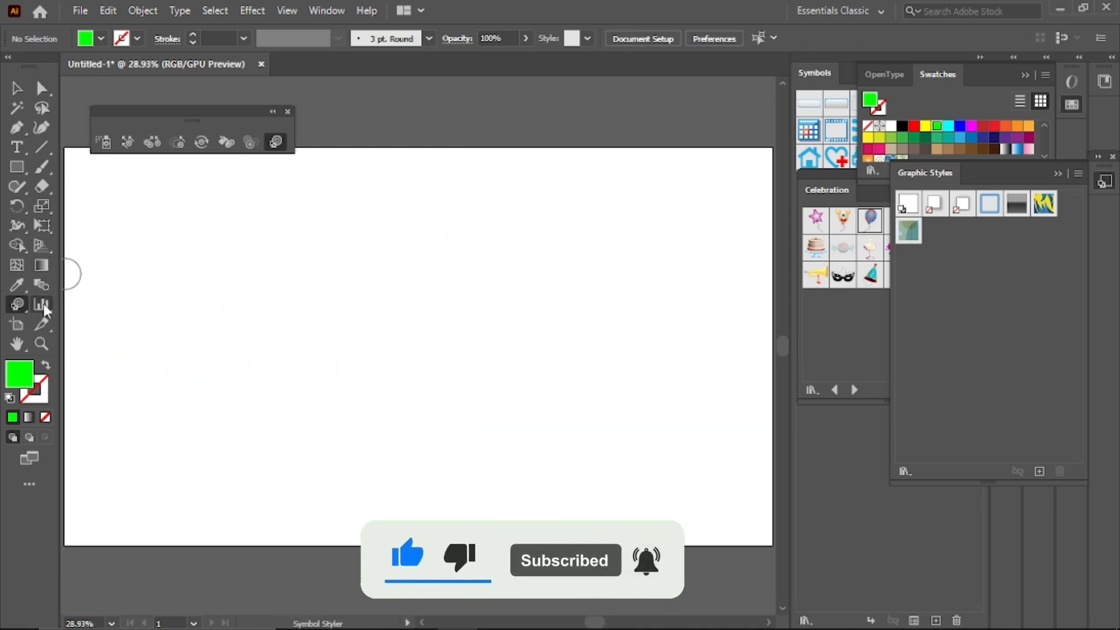
Detach the graph tools as a floating palette above the artboard and close the floating symbol tools palette.
{"action": "left_click", "coordinate": [42, 304]}
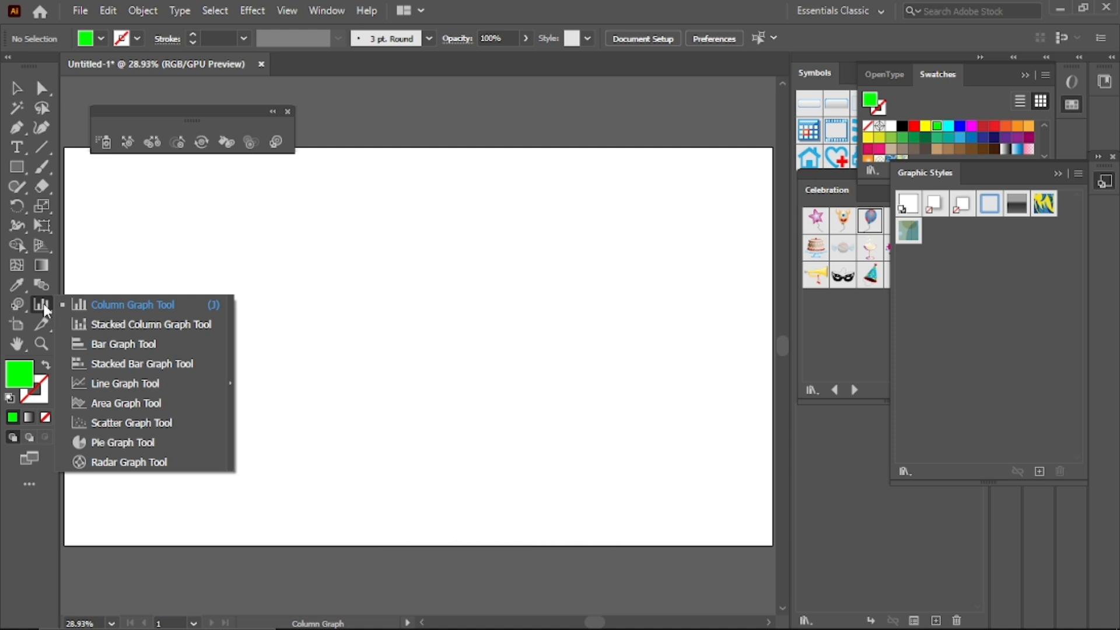
{"action": "left_click_drag", "start_coordinate": [203, 338], "coordinate": [231, 383]}
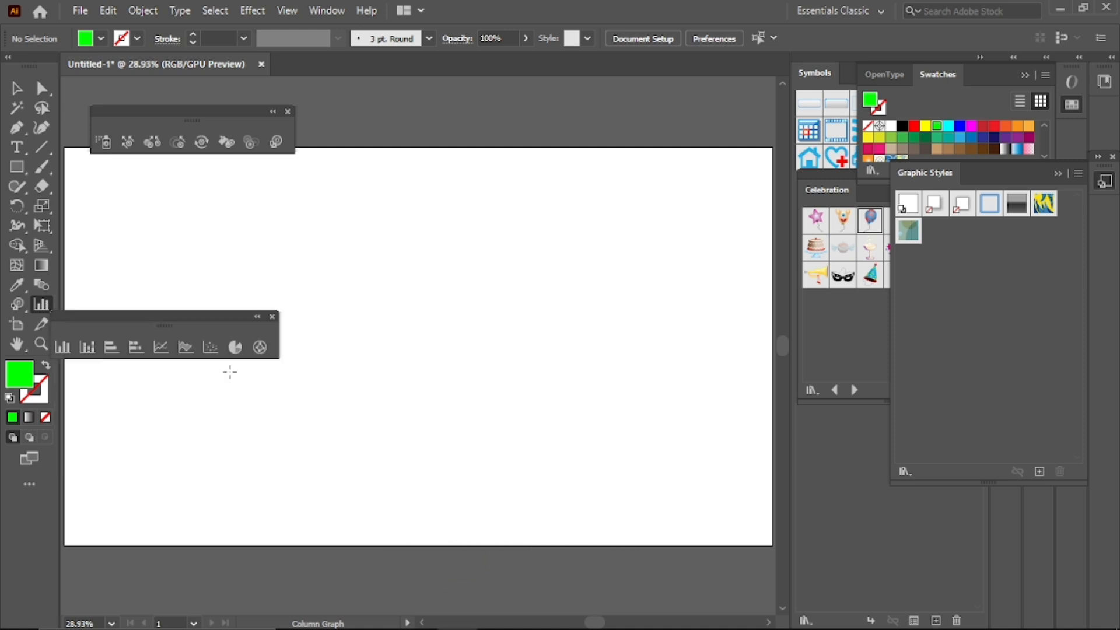
{"action": "left_click_drag", "start_coordinate": [145, 325], "coordinate": [477, 112]}
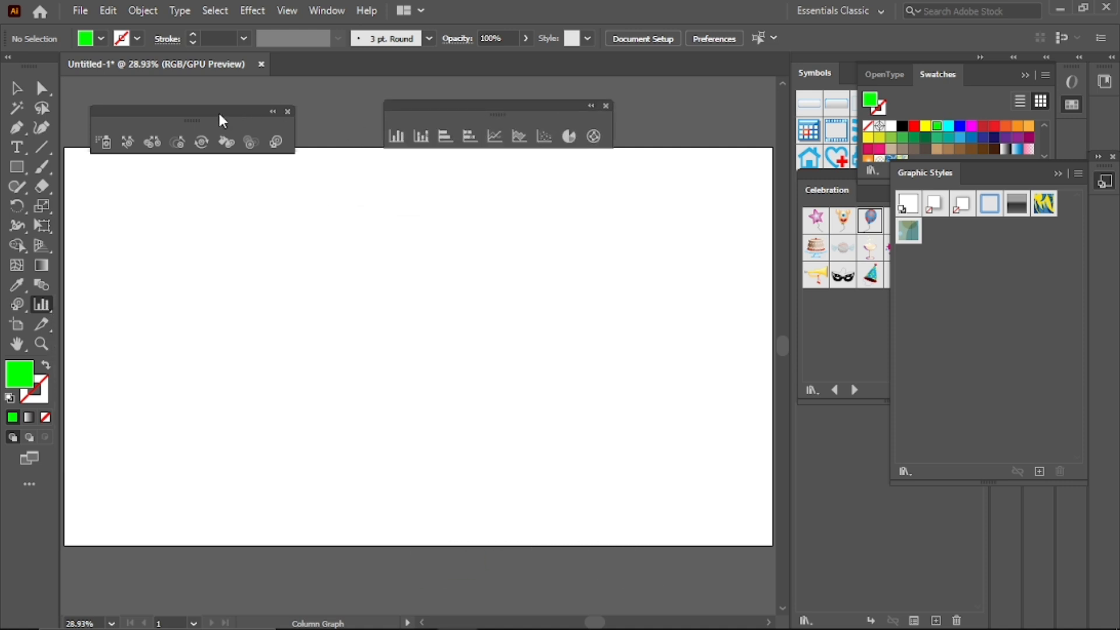
{"action": "left_click_drag", "start_coordinate": [290, 117], "coordinate": [261, 154]}
{"action": "left_click", "coordinate": [261, 150]}
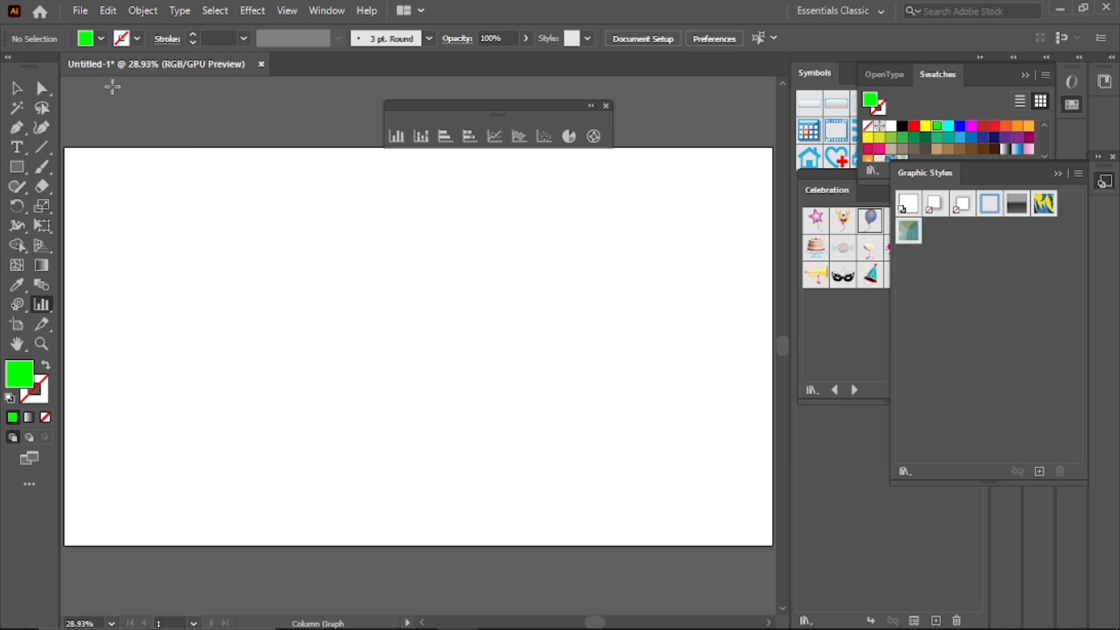
{"action": "left_click", "coordinate": [16, 88]}
{"action": "left_click_drag", "start_coordinate": [456, 110], "coordinate": [170, 103]}
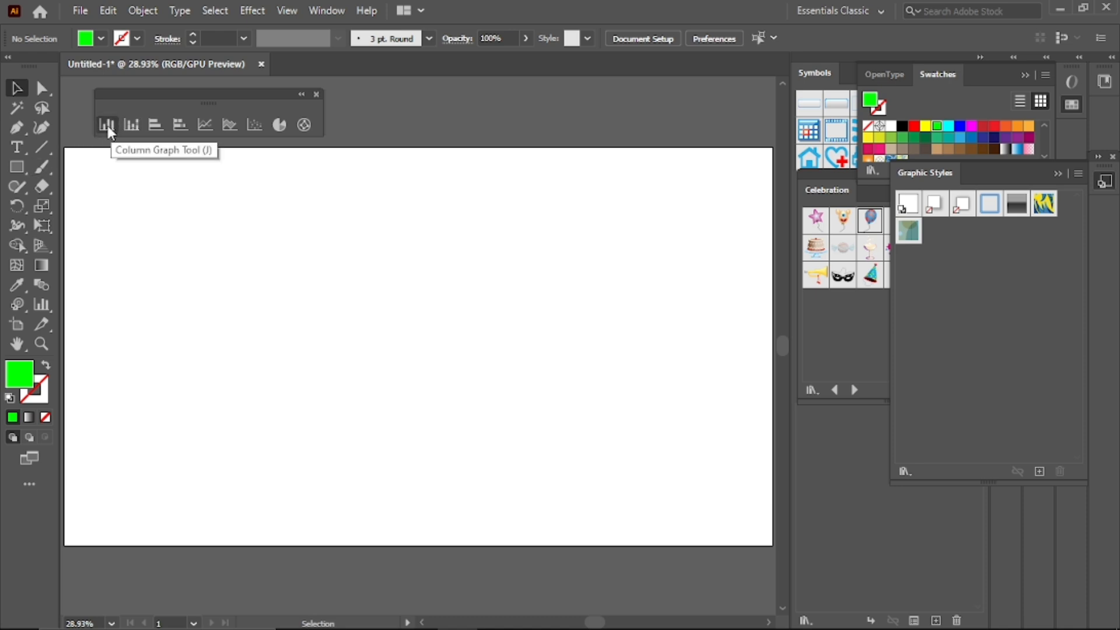
Draw a column graph across the left and middle of the artboard and move its data window closer to it.
{"action": "left_click", "coordinate": [108, 125]}
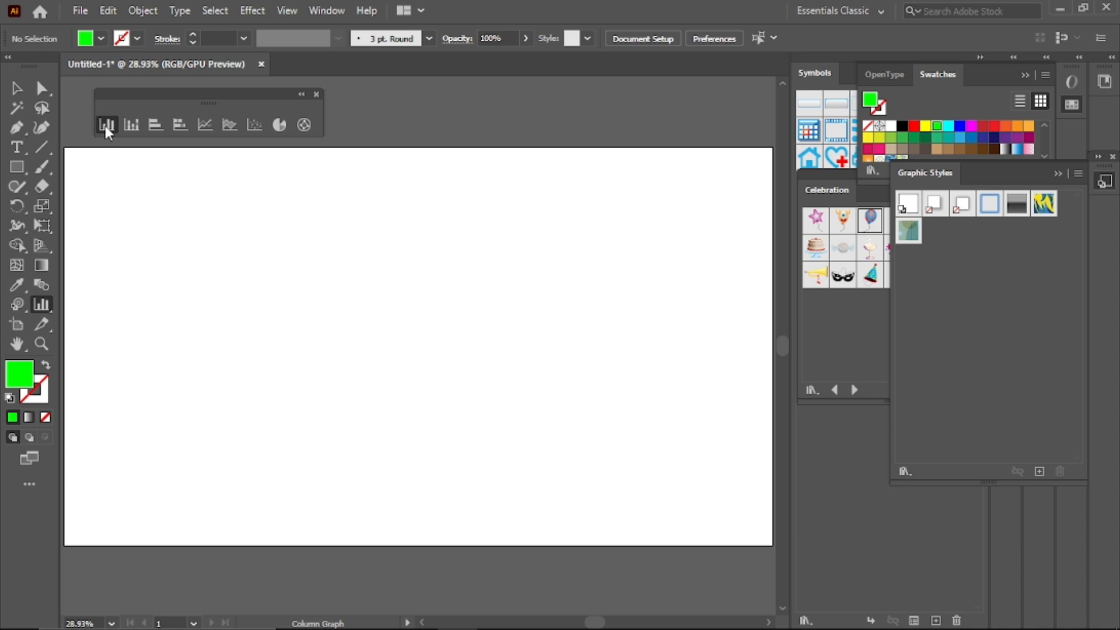
{"action": "left_click_drag", "start_coordinate": [107, 182], "coordinate": [537, 487]}
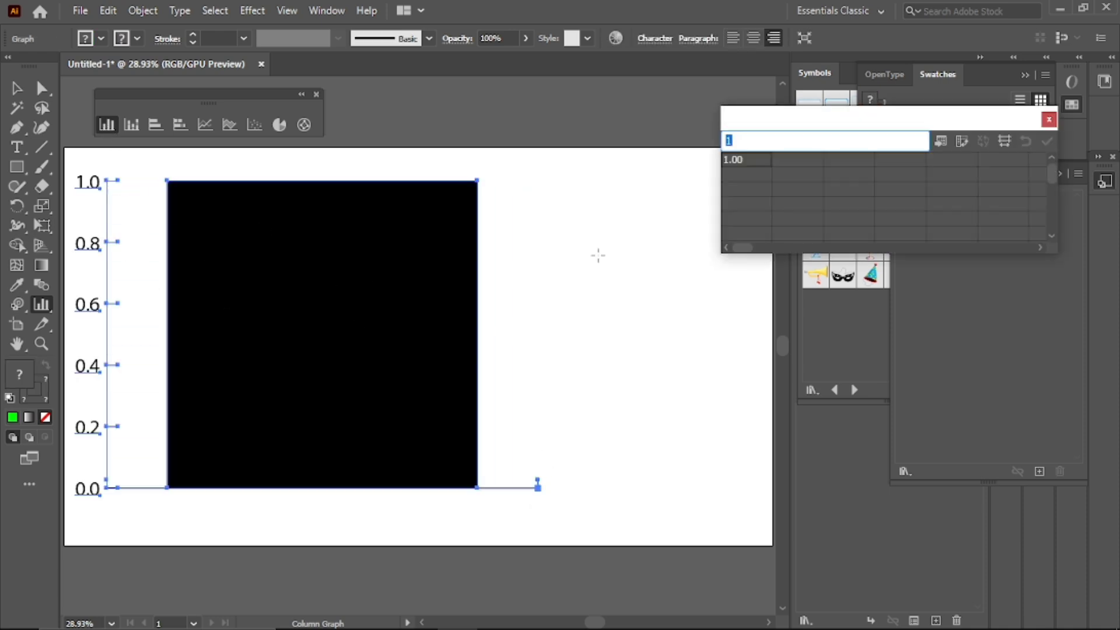
{"action": "left_click_drag", "start_coordinate": [780, 124], "coordinate": [600, 143]}
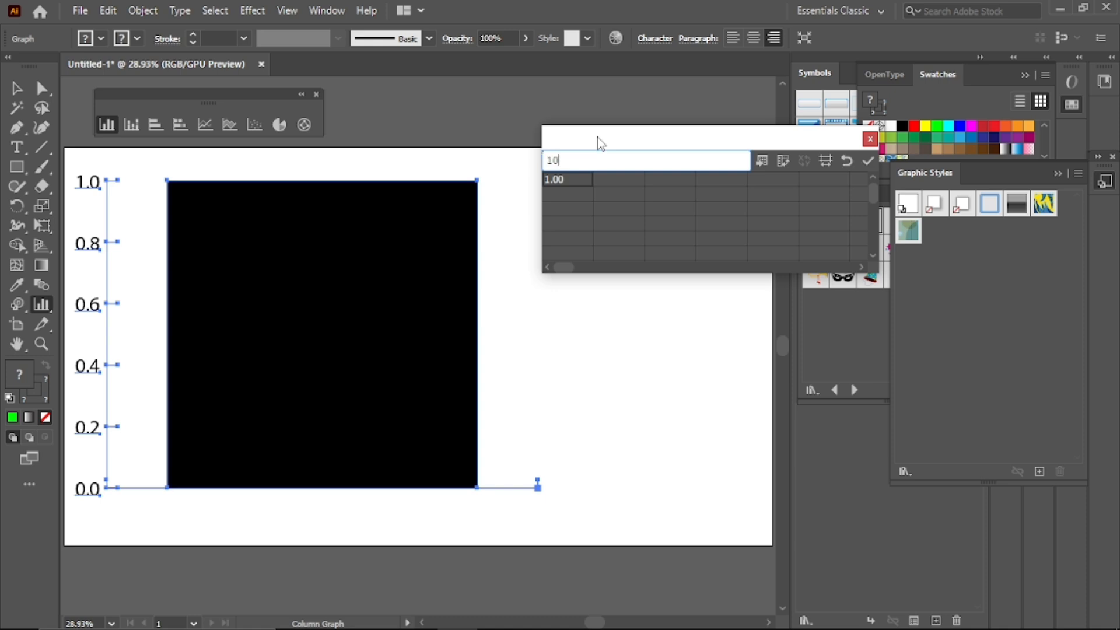
Enter 10, 20, 30, 40, 50, 10, 60 and 30 down the graph data's first column and apply them.
{"action": "key", "text": "Return"}
{"action": "type", "text": "20"}
{"action": "key", "text": "Return"}
{"action": "type", "text": "30"}
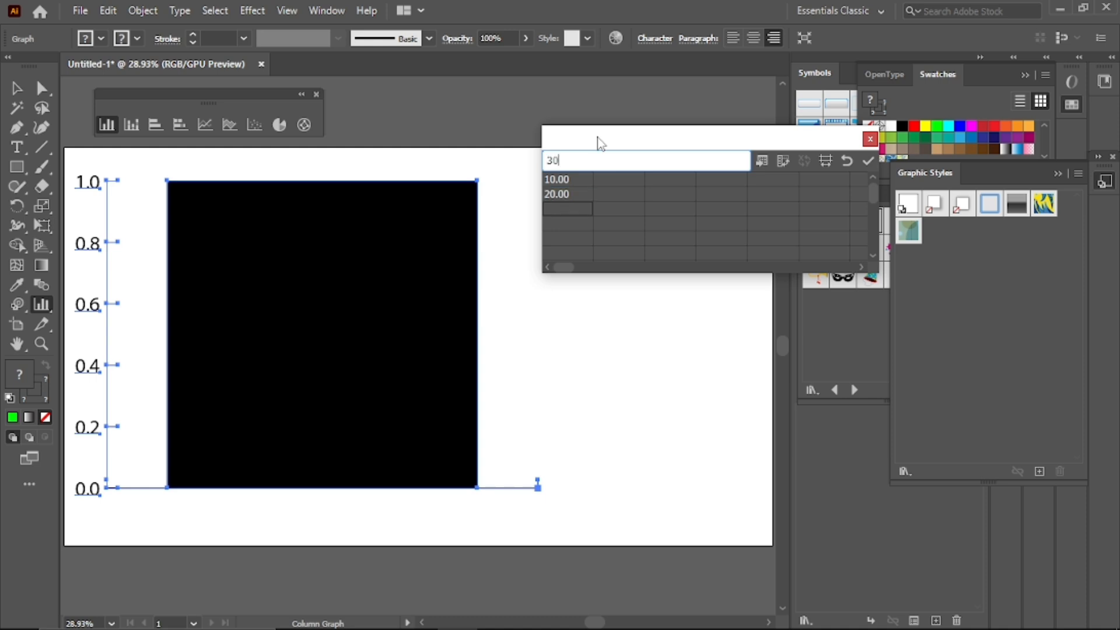
{"action": "key", "text": "Return"}
{"action": "type", "text": "40"}
{"action": "key", "text": "Return"}
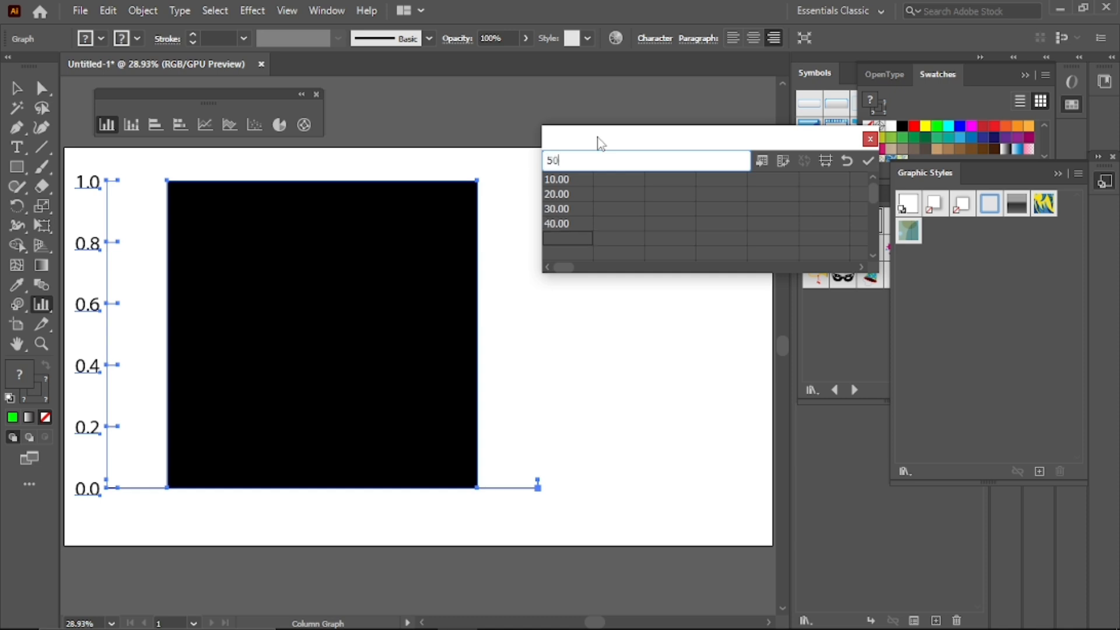
{"action": "key", "text": "Return"}
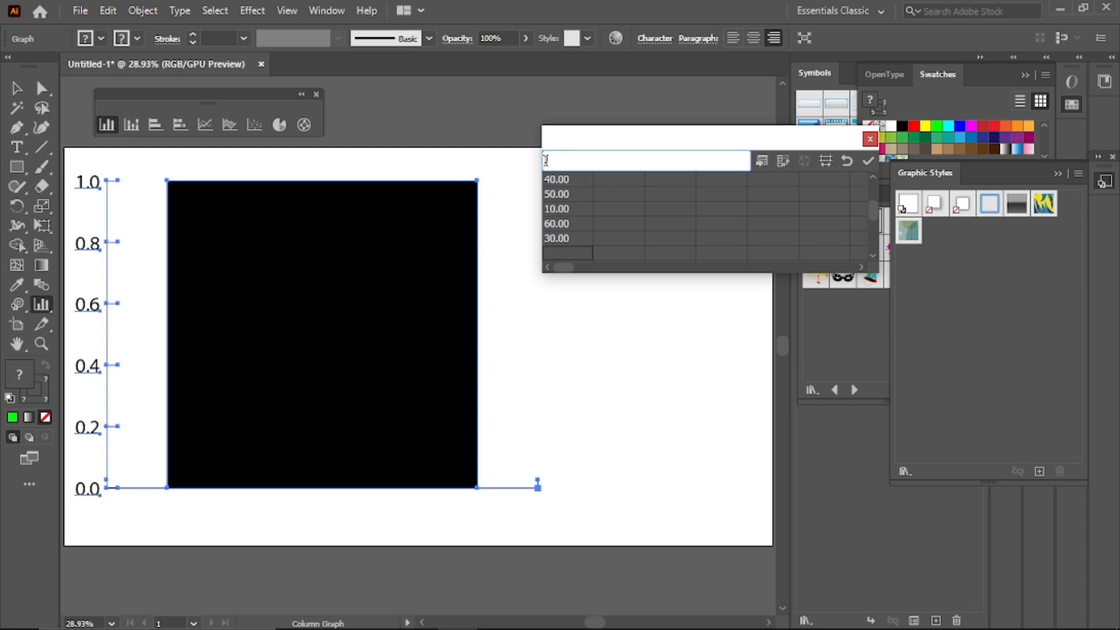
{"action": "left_click", "coordinate": [869, 162]}
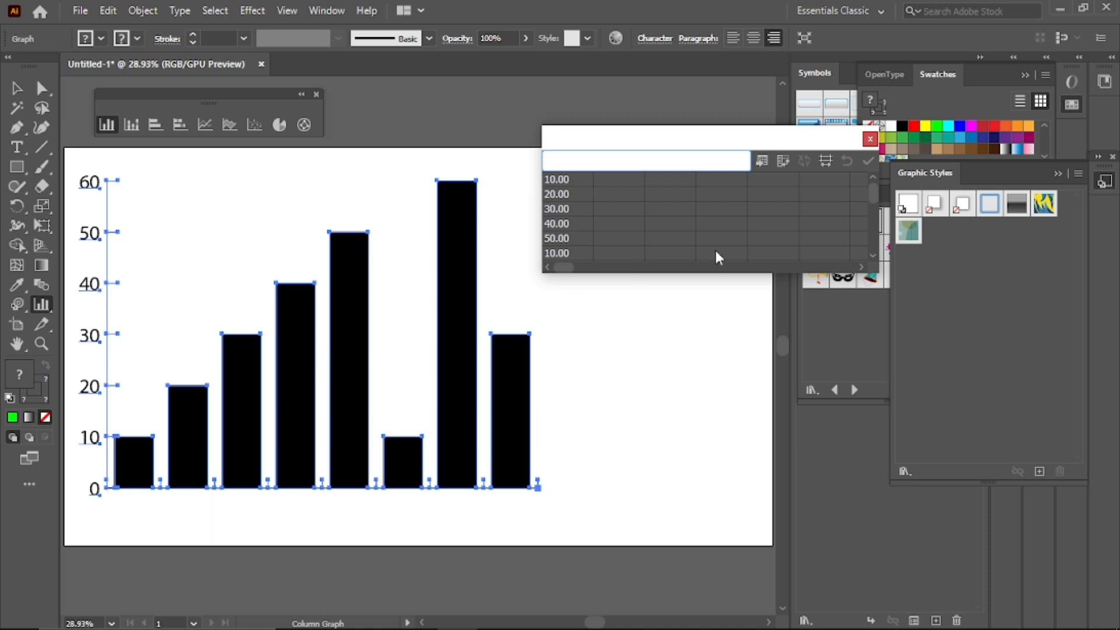